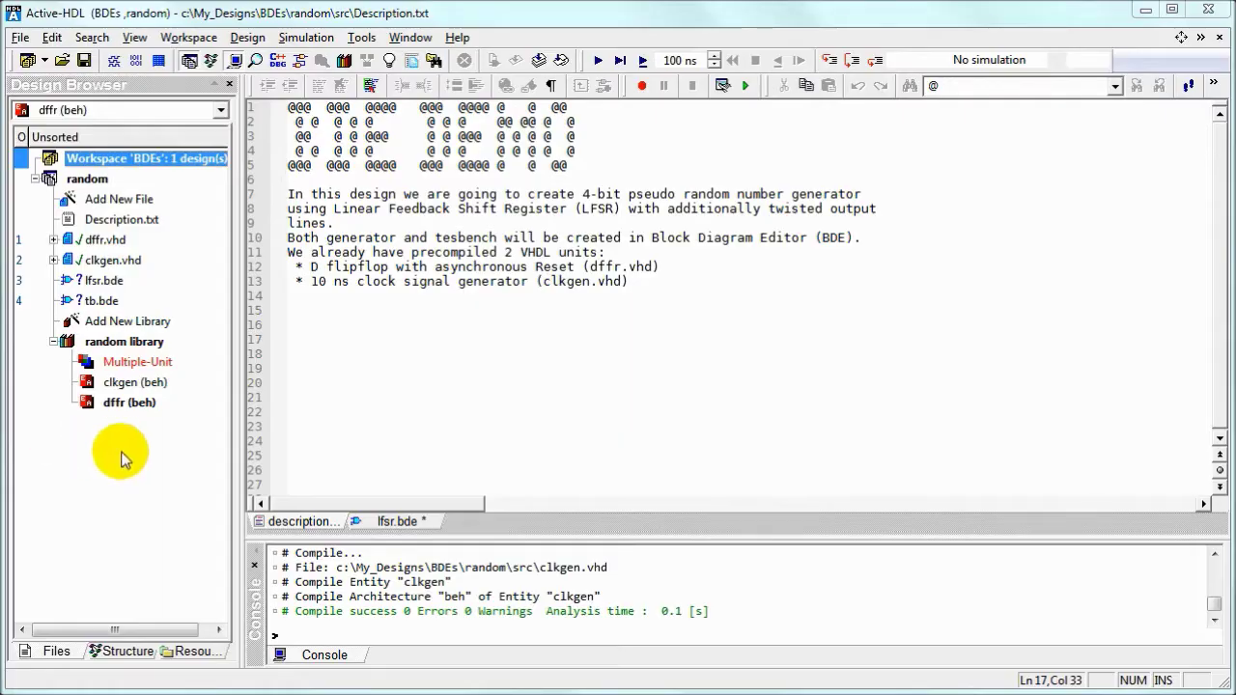
- Switch to the lfsr block diagram and maximize it
{"action": "left_click", "coordinate": [120, 243]}
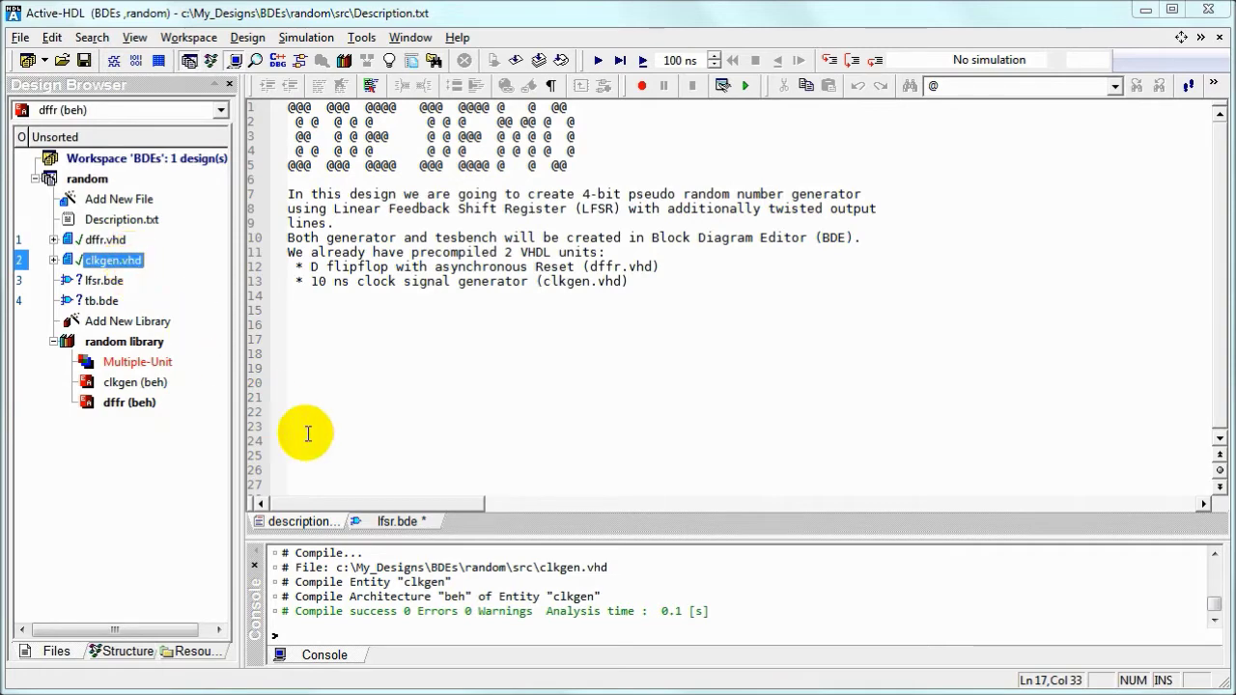
{"action": "left_click", "coordinate": [403, 521]}
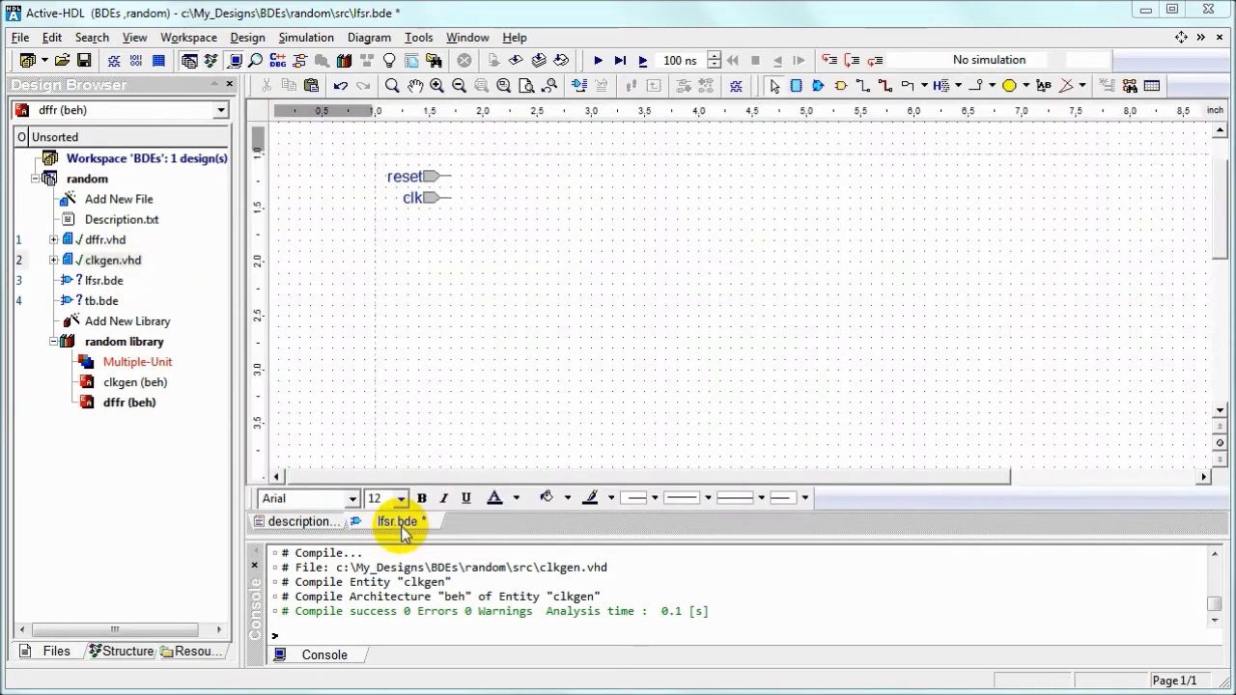
{"action": "left_click", "coordinate": [1181, 38]}
- Place an input terminal below clk and name it ce
{"action": "left_click", "coordinate": [685, 86]}
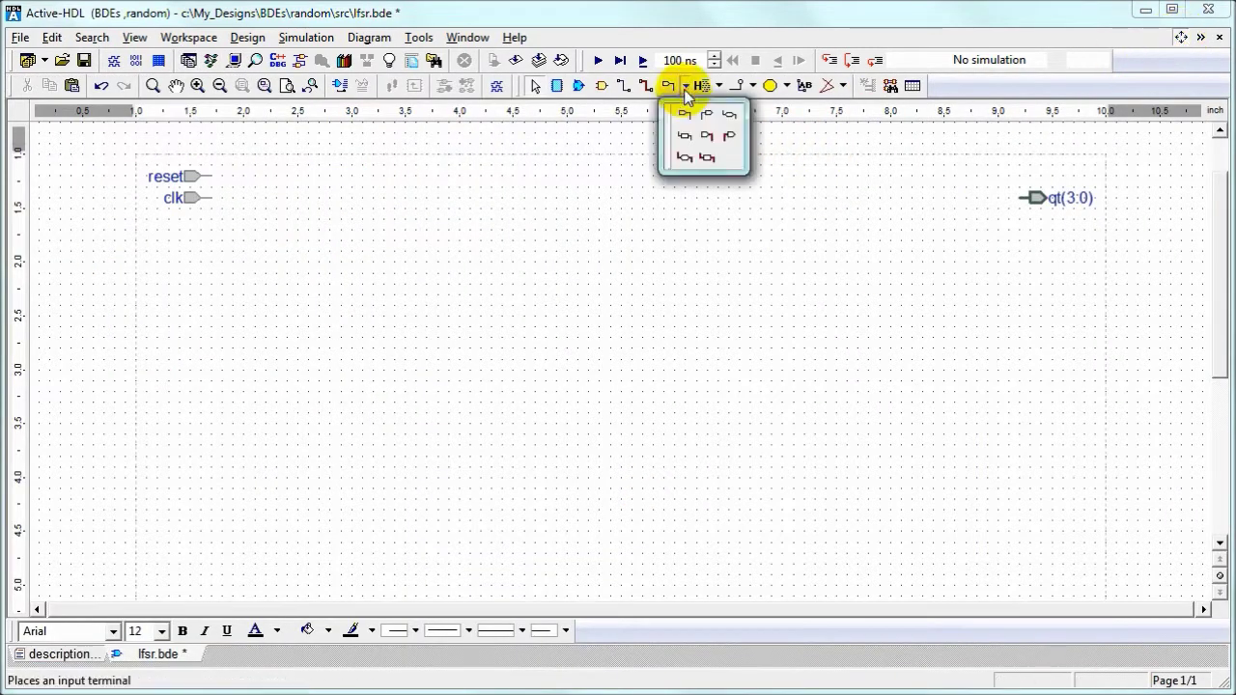
{"action": "left_click", "coordinate": [684, 124]}
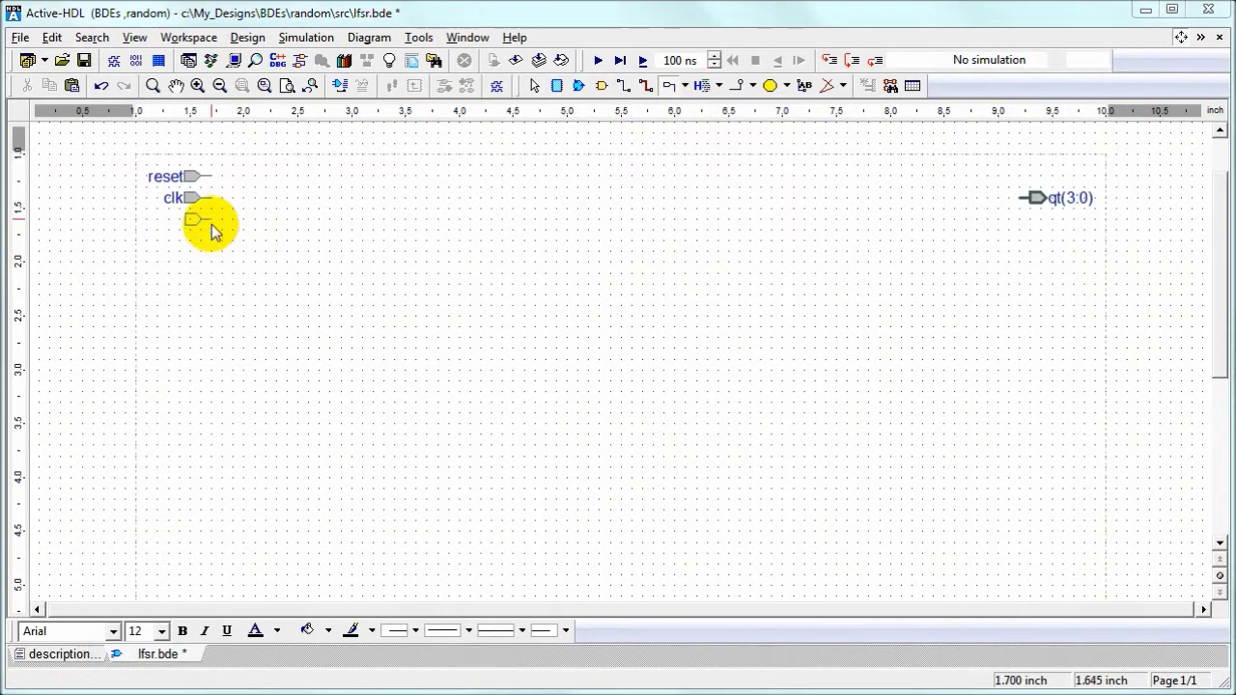
{"action": "left_click", "coordinate": [214, 232]}
{"action": "double_click", "coordinate": [196, 222]}
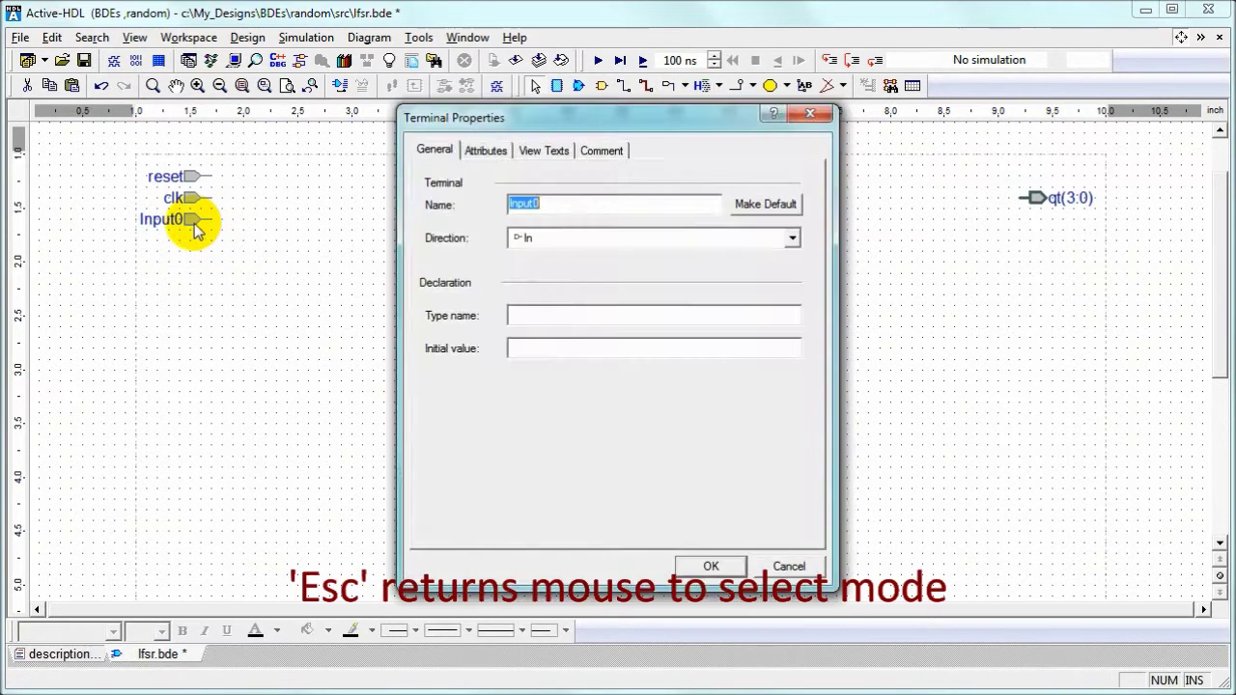
{"action": "type", "text": "ce"}
{"action": "key", "text": "Return"}
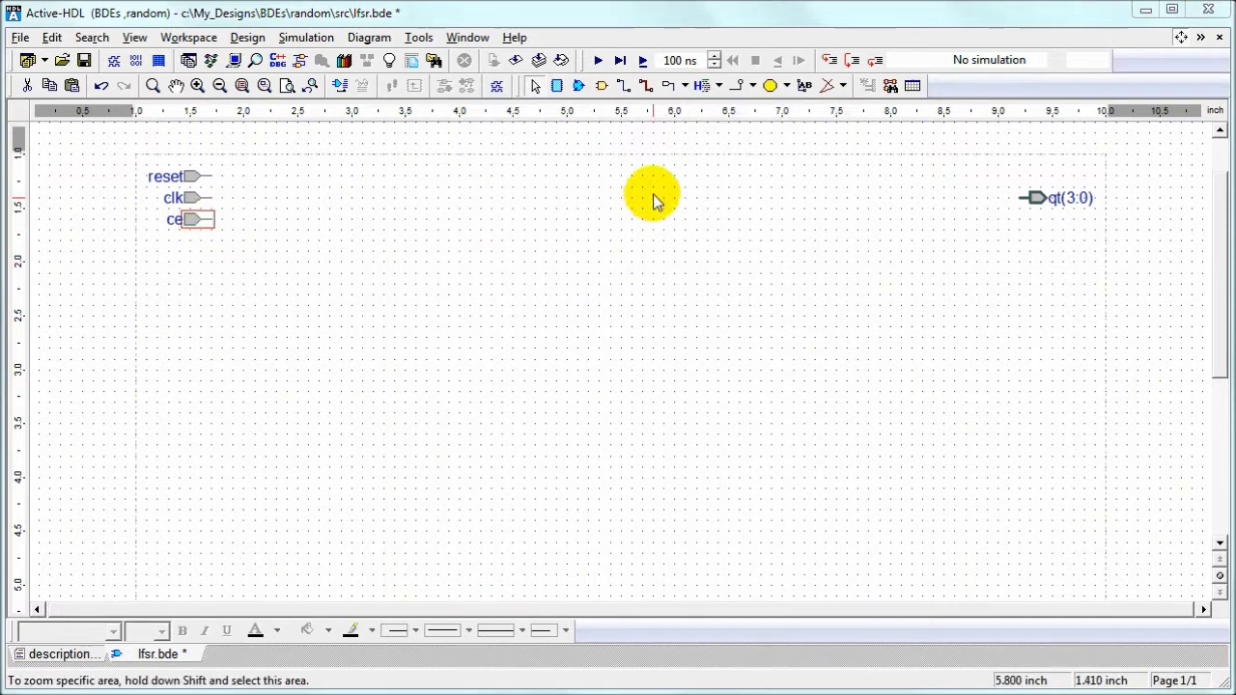
{"action": "left_click", "coordinate": [602, 87]}
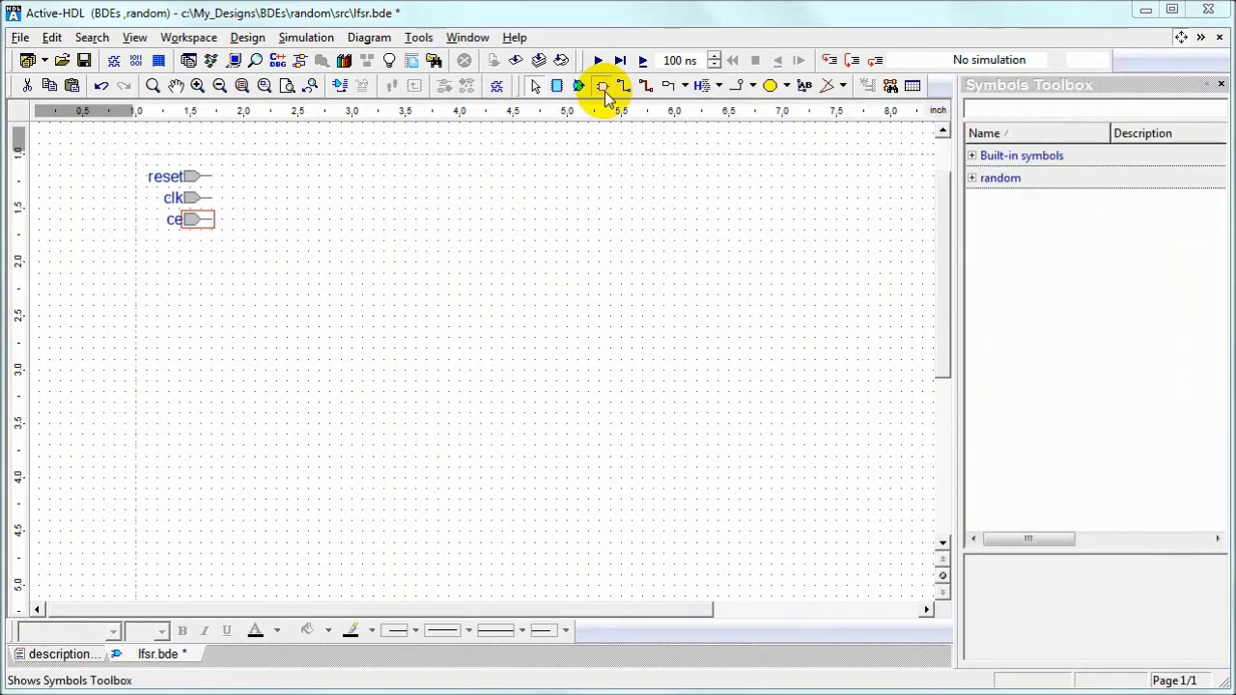
- Drag dffr from random's units without symbols to place flip-flops U1–U4 in a row
{"action": "left_click", "coordinate": [972, 178]}
{"action": "left_click", "coordinate": [984, 198]}
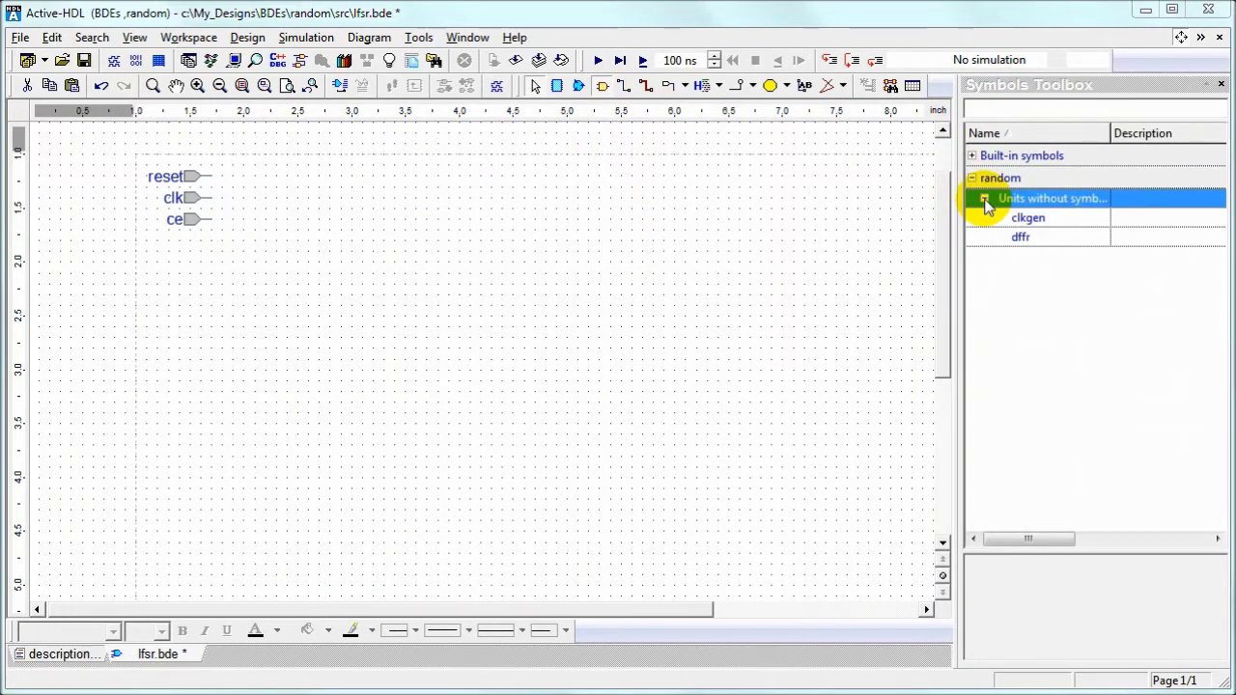
{"action": "left_click", "coordinate": [1027, 240]}
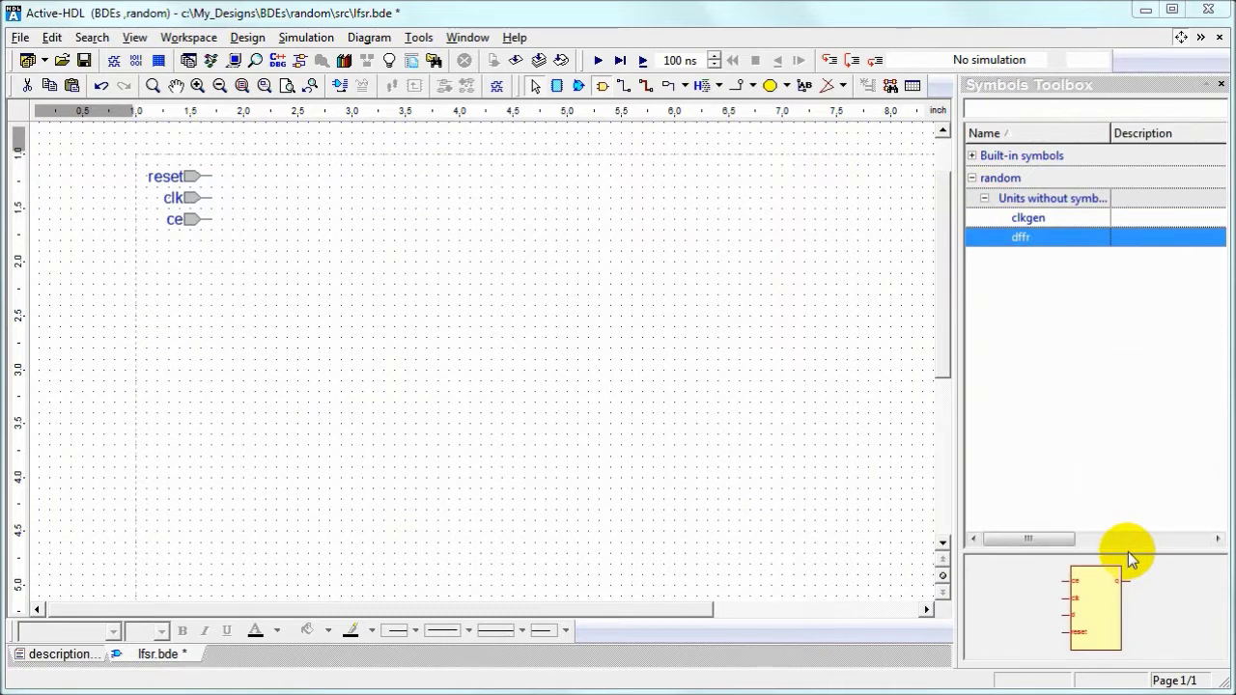
{"action": "left_click_drag", "start_coordinate": [1129, 556], "coordinate": [1118, 455]}
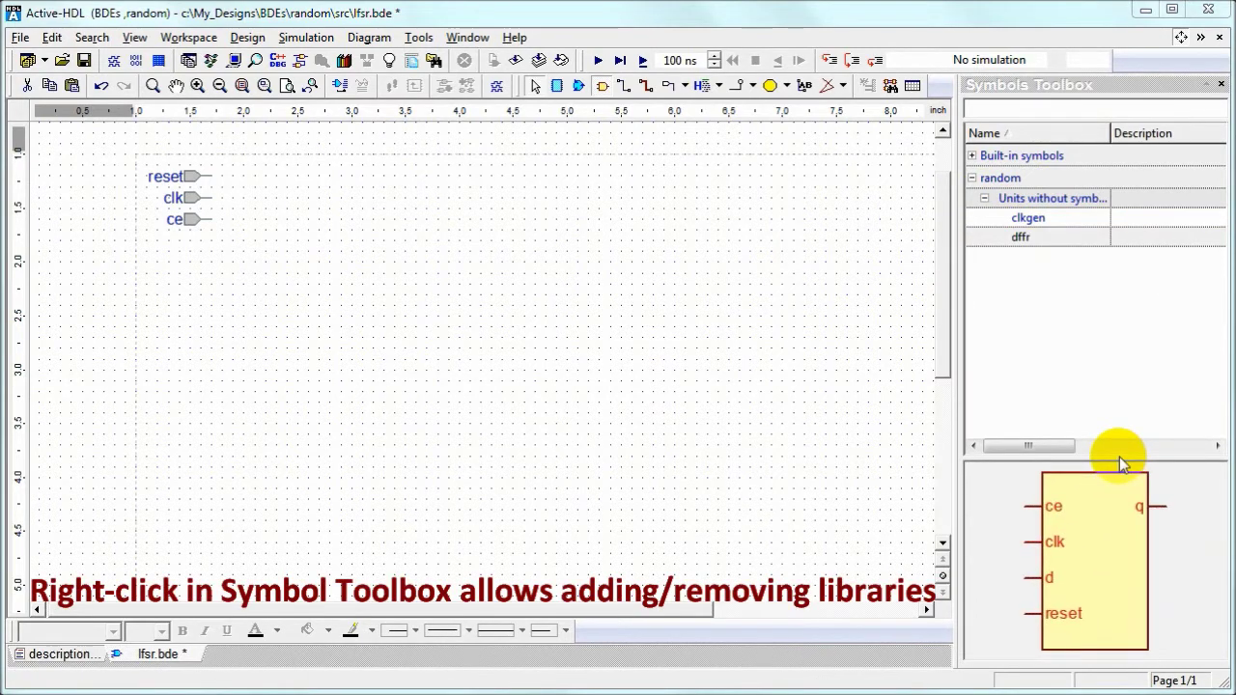
{"action": "left_click_drag", "start_coordinate": [1076, 563], "coordinate": [357, 273]}
{"action": "left_click_drag", "start_coordinate": [1027, 236], "coordinate": [463, 270]}
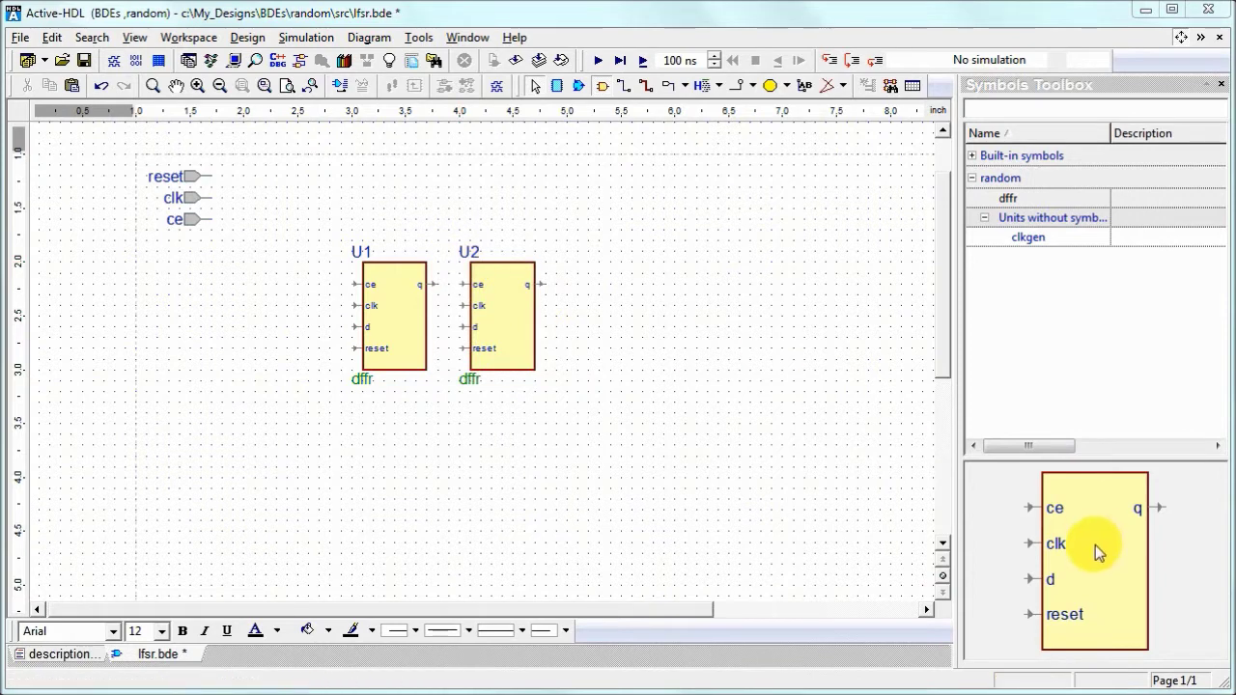
{"action": "left_click_drag", "start_coordinate": [1097, 551], "coordinate": [675, 276]}
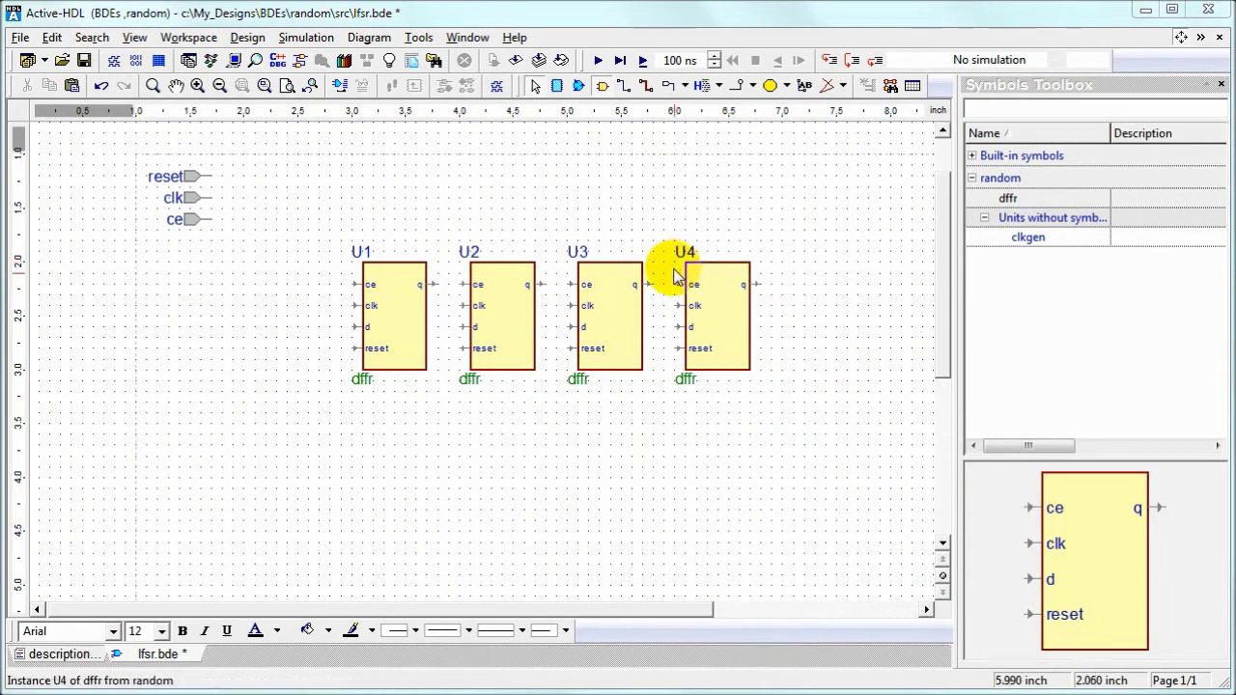
{"action": "left_click", "coordinate": [1063, 160]}
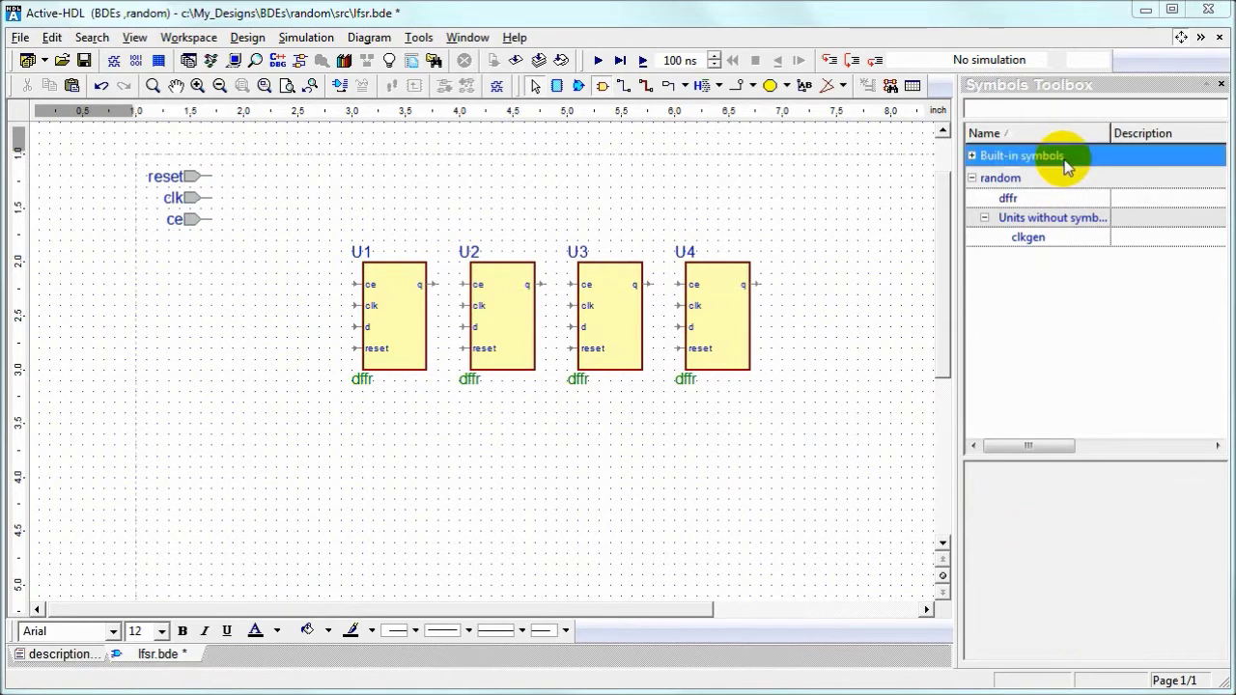
- Place an xnor2 gate, mirror it horizontally, and move it below the flip-flops
{"action": "left_click", "coordinate": [1012, 109]}
{"action": "type", "text": "xn"}
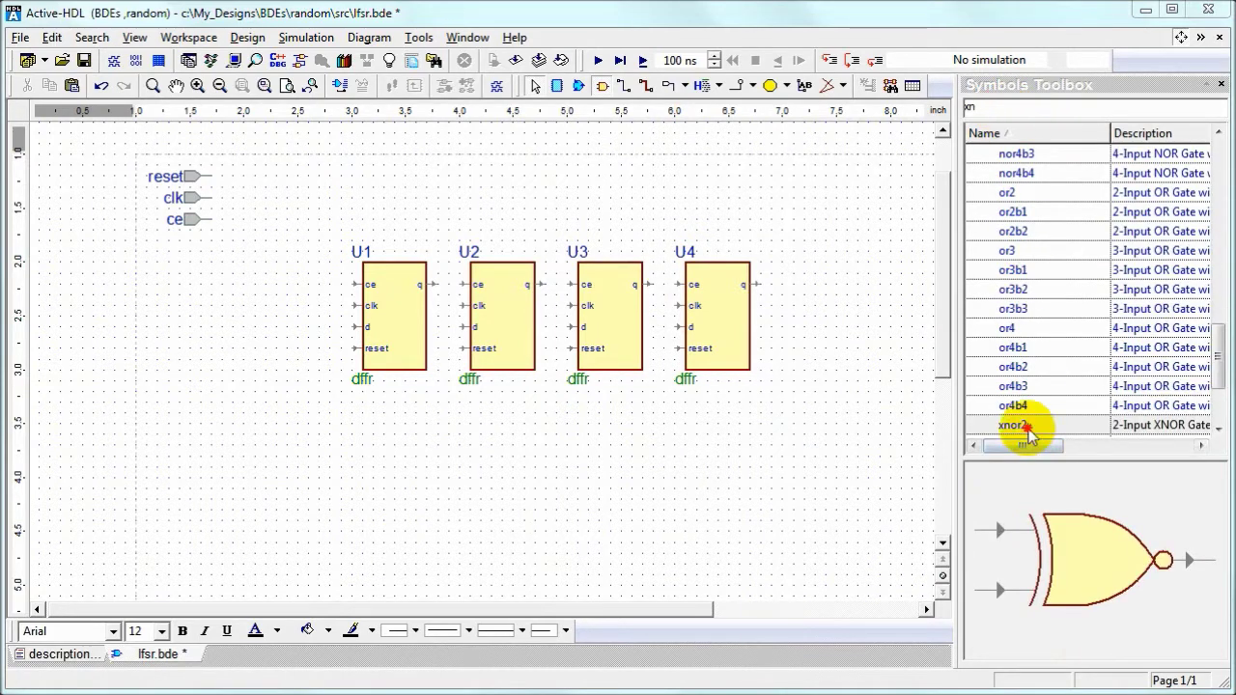
{"action": "left_click", "coordinate": [1012, 425]}
{"action": "left_click_drag", "start_coordinate": [1095, 569], "coordinate": [445, 171]}
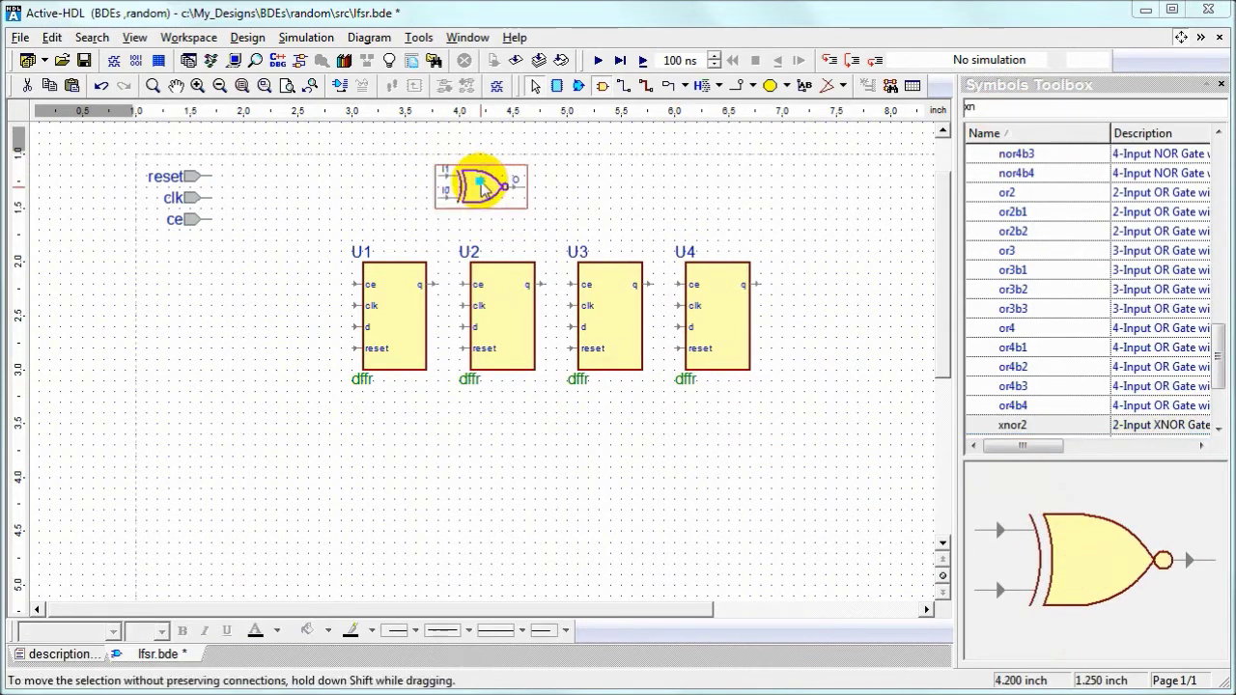
{"action": "right_click", "coordinate": [482, 187]}
{"action": "mouse_move", "coordinate": [670, 643]}
{"action": "left_click", "coordinate": [763, 642]}
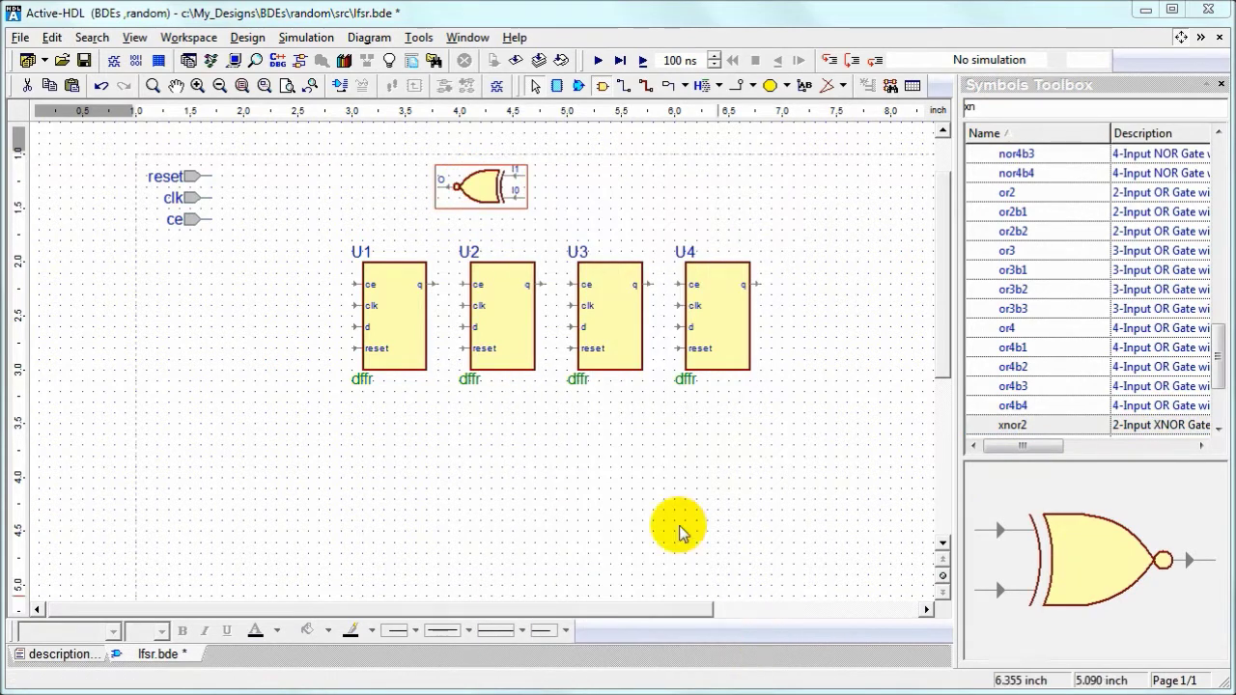
{"action": "left_click_drag", "start_coordinate": [477, 179], "coordinate": [563, 441]}
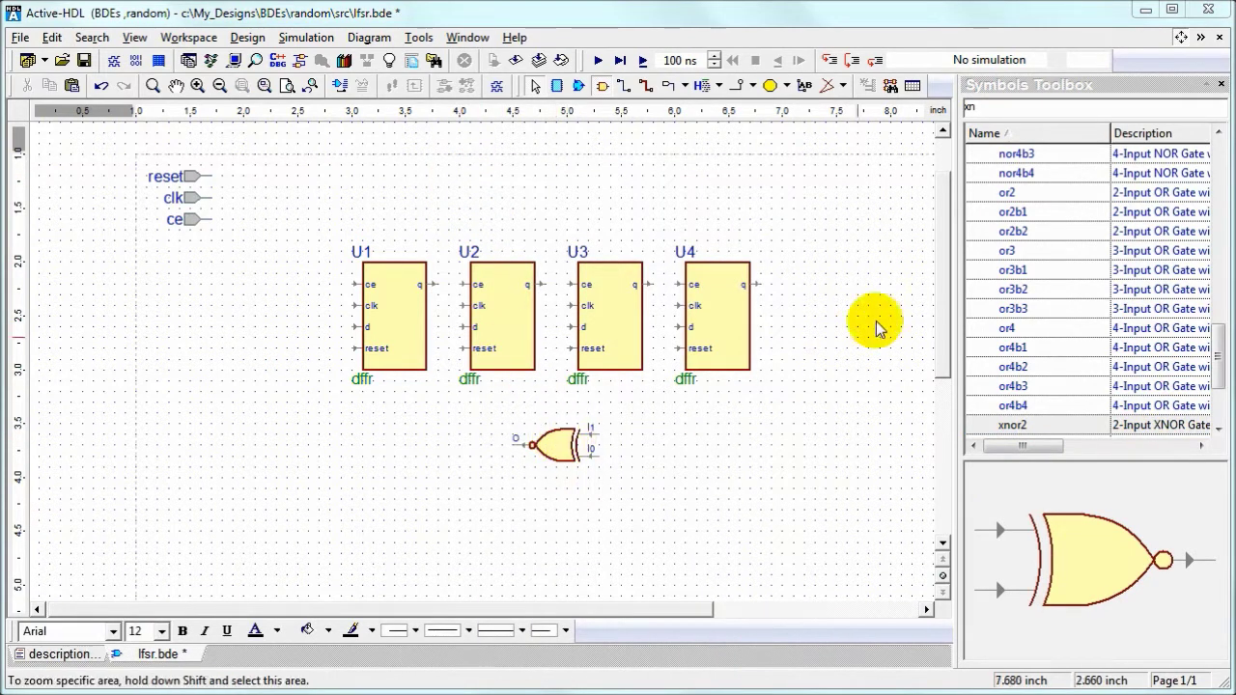
- Close the Symbols Toolbox and zoom in on the flip-flops
{"action": "left_click", "coordinate": [1220, 85]}
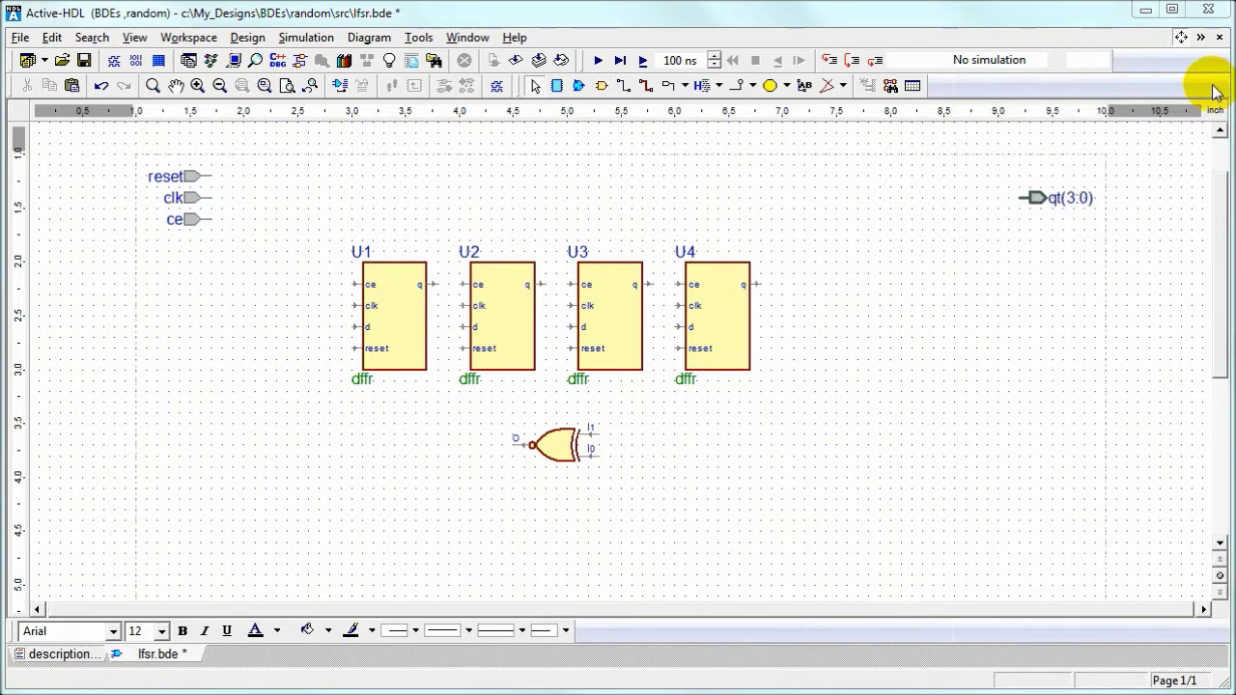
{"action": "left_click", "coordinate": [196, 85]}
{"action": "left_click_drag", "start_coordinate": [492, 609], "coordinate": [410, 614]}
{"action": "left_click", "coordinate": [317, 259]}
- Edit U1's dffr symbol to pin order d, clk, ce, reset and save it to the library
{"action": "right_click", "coordinate": [317, 260]}
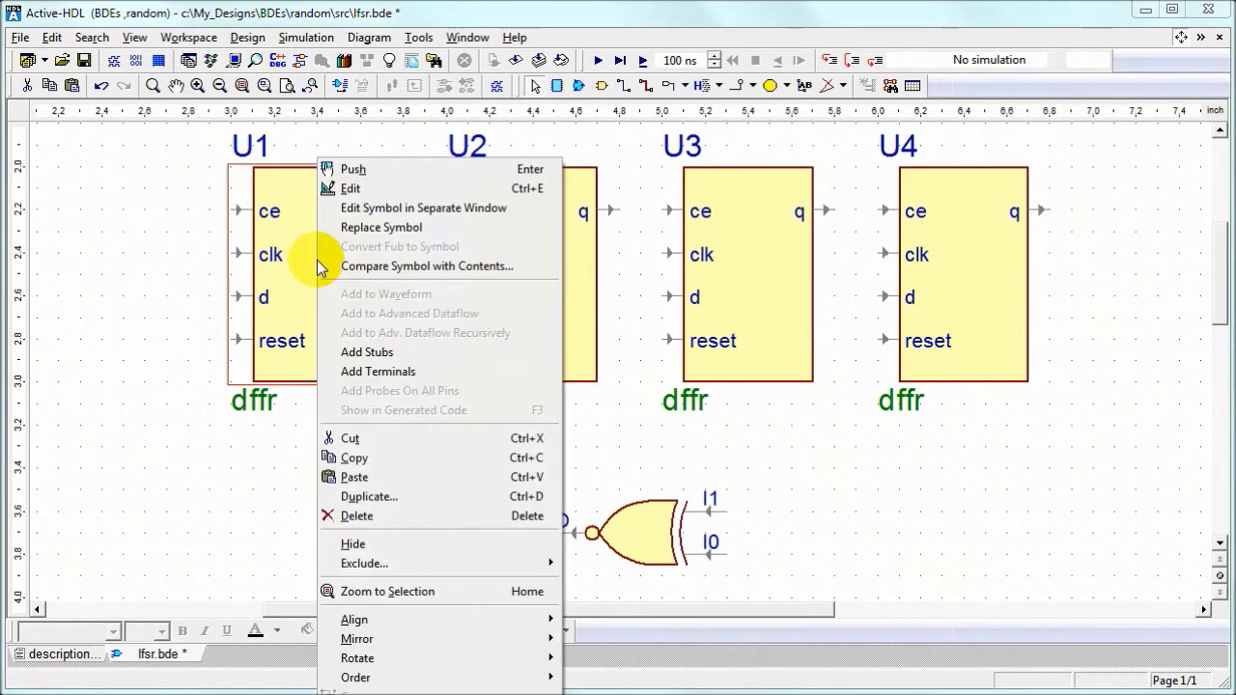
{"action": "left_click", "coordinate": [350, 188]}
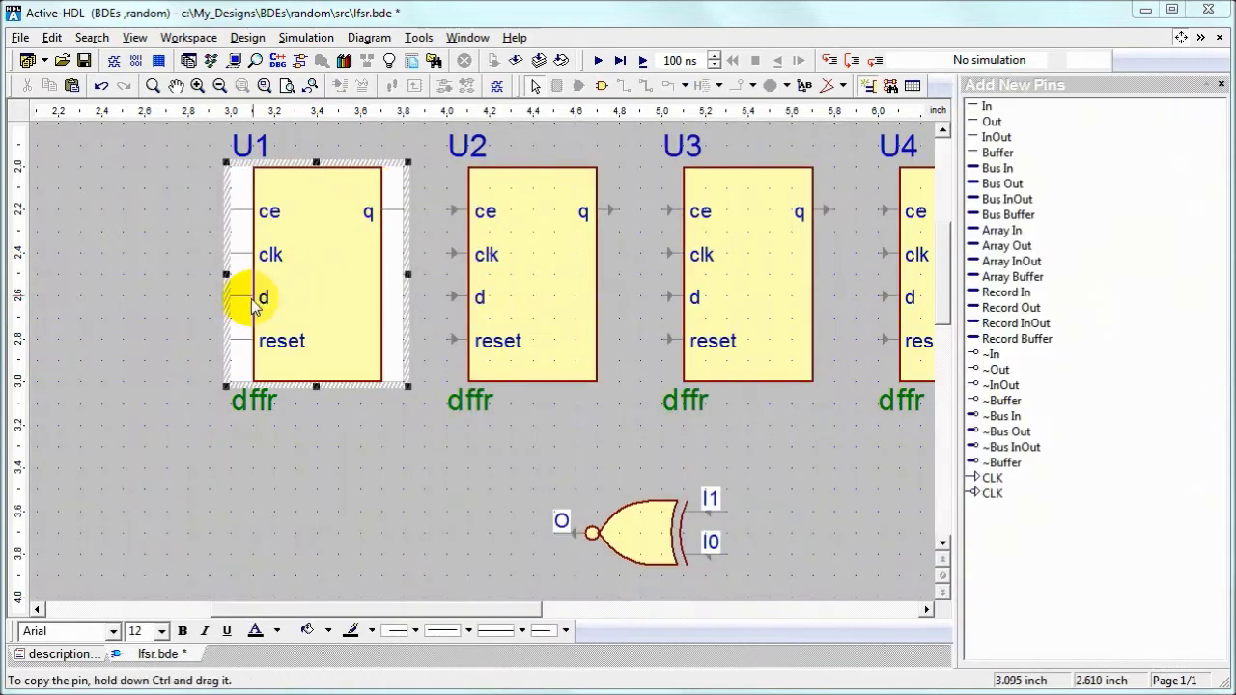
{"action": "mouse_move", "coordinate": [251, 298]}
{"action": "left_mouse_down"}
{"action": "mouse_move", "coordinate": [241, 189]}
{"action": "mouse_move", "coordinate": [243, 298]}
{"action": "left_mouse_up"}
{"action": "left_click_drag", "start_coordinate": [243, 190], "coordinate": [246, 207]}
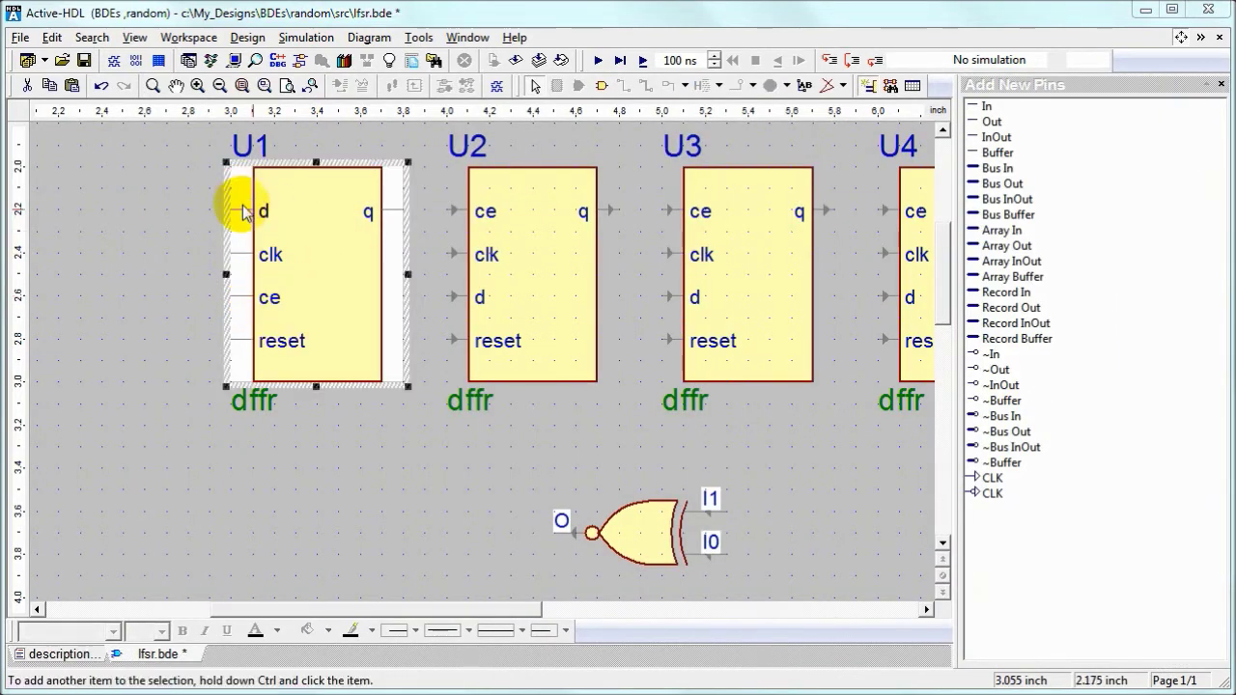
{"action": "left_click", "coordinate": [339, 509]}
{"action": "left_click", "coordinate": [266, 315]}
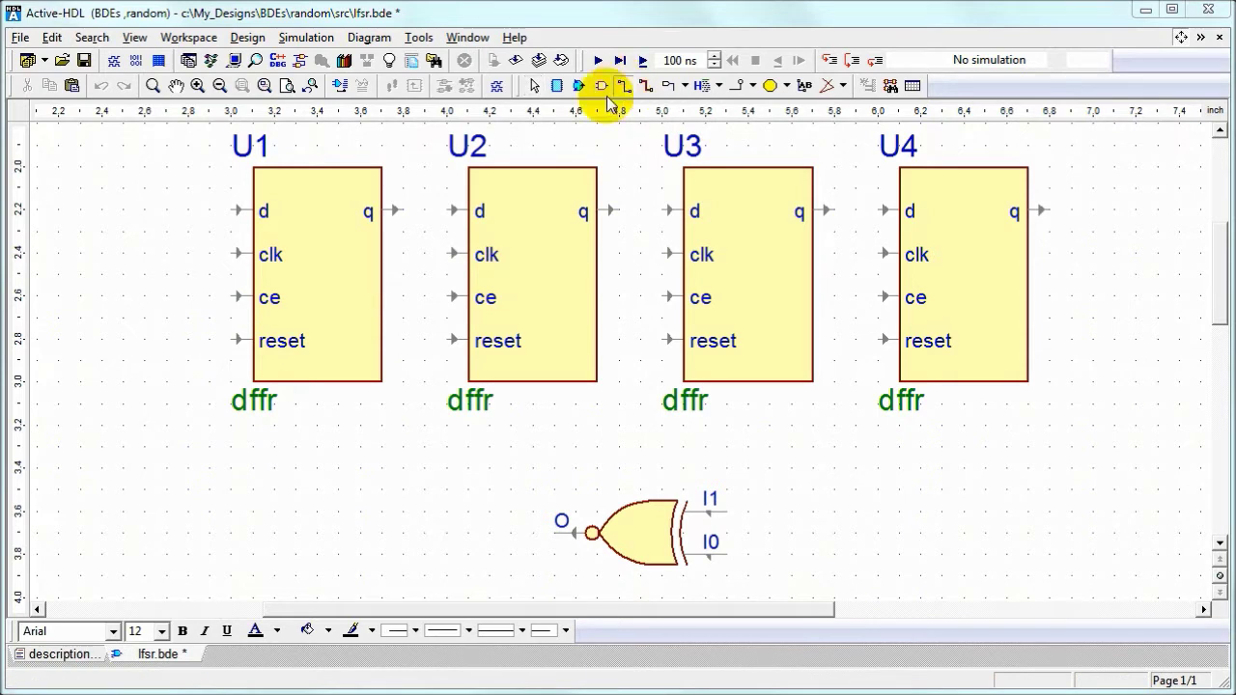
- Chain U1 through U4 by wiring each q output to the next d input
{"action": "left_click", "coordinate": [624, 85]}
{"action": "left_click", "coordinate": [398, 210]}
{"action": "left_click", "coordinate": [454, 209]}
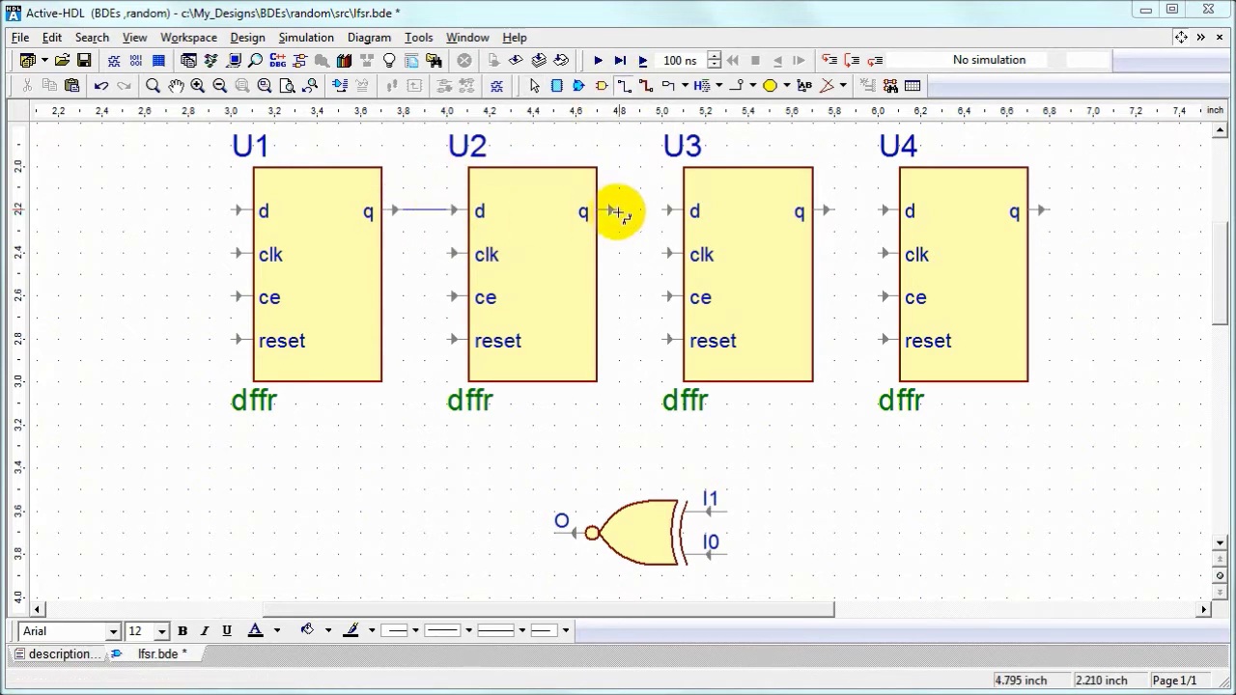
{"action": "left_click", "coordinate": [617, 210]}
{"action": "left_click", "coordinate": [670, 210]}
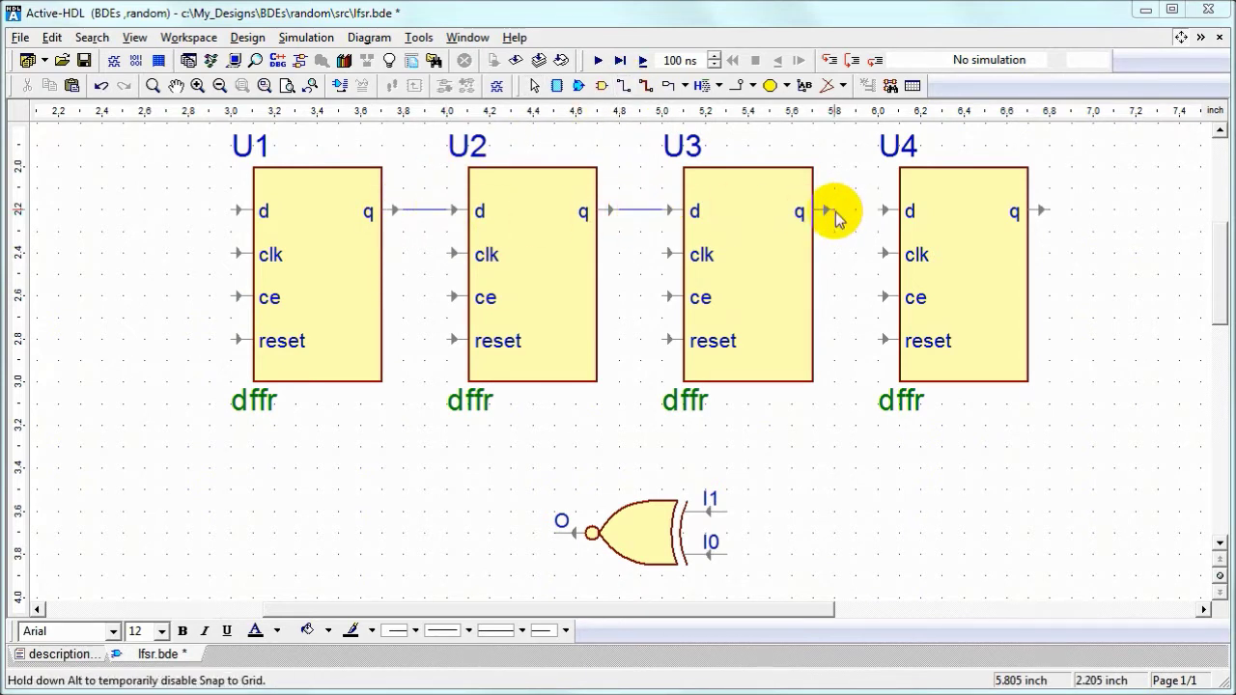
{"action": "left_click", "coordinate": [832, 212]}
- Wire U4's q and the U3–U4 net into the XNOR, and its output to U1's d
{"action": "left_click", "coordinate": [878, 209]}
{"action": "left_click", "coordinate": [1043, 210]}
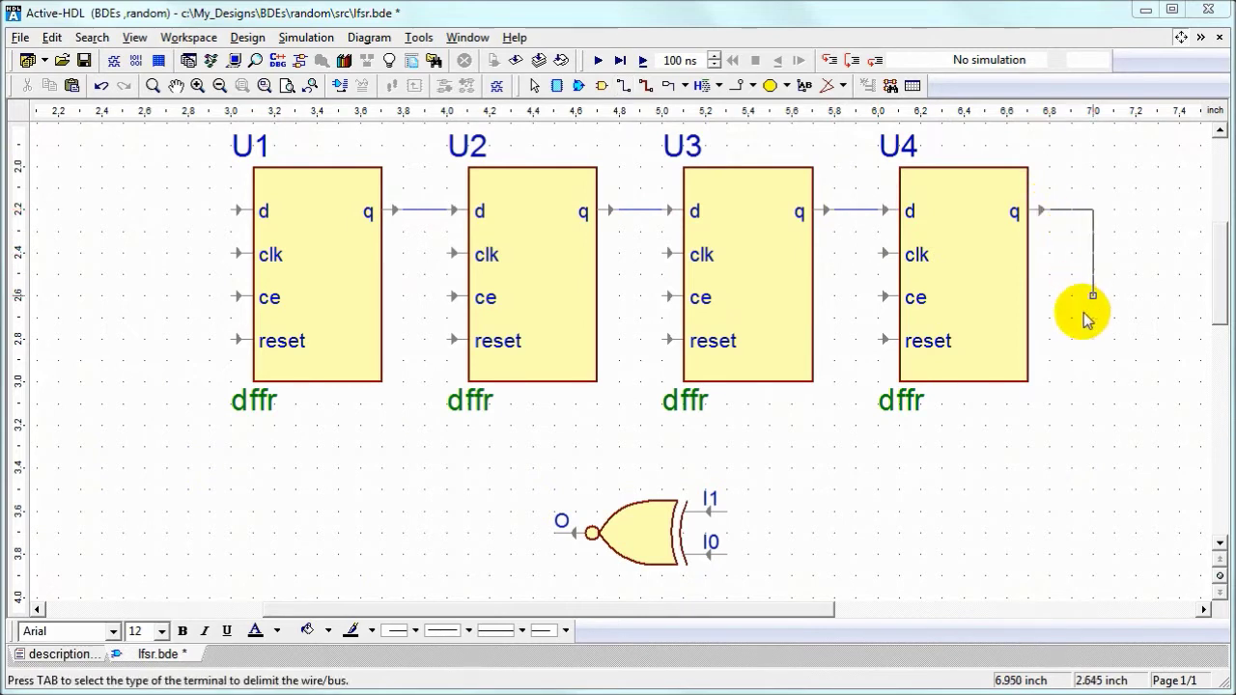
{"action": "left_click", "coordinate": [1093, 553]}
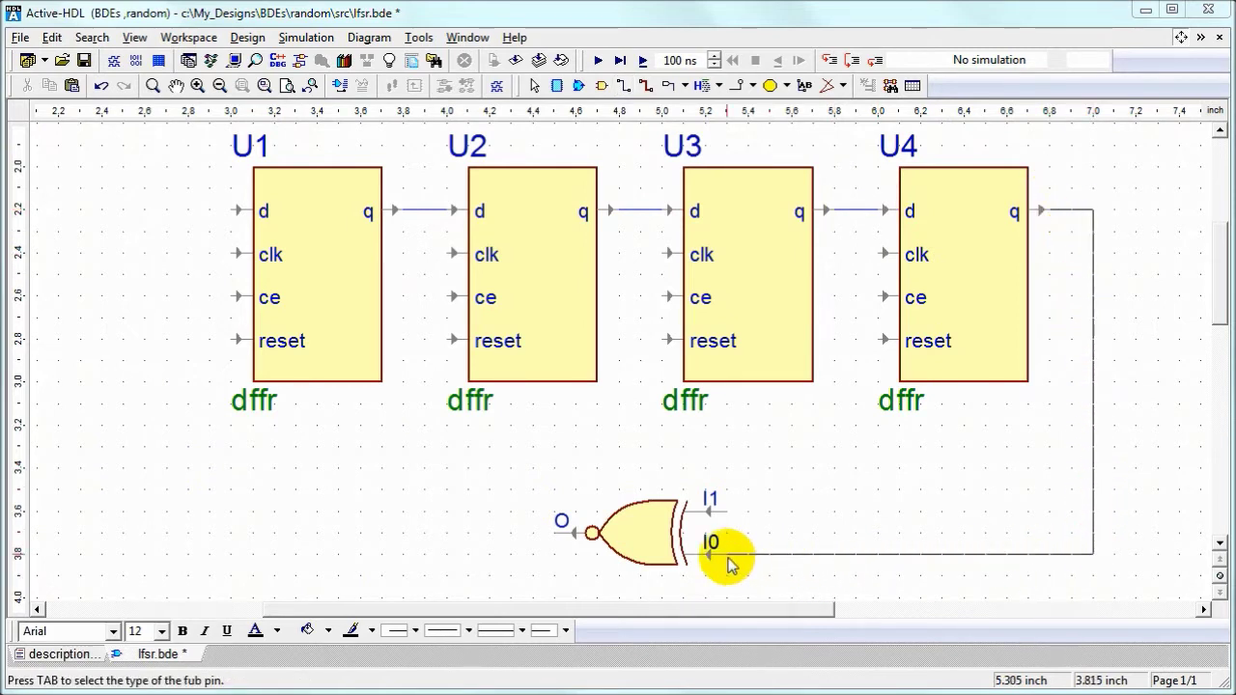
{"action": "left_click", "coordinate": [727, 557]}
{"action": "left_click", "coordinate": [855, 211]}
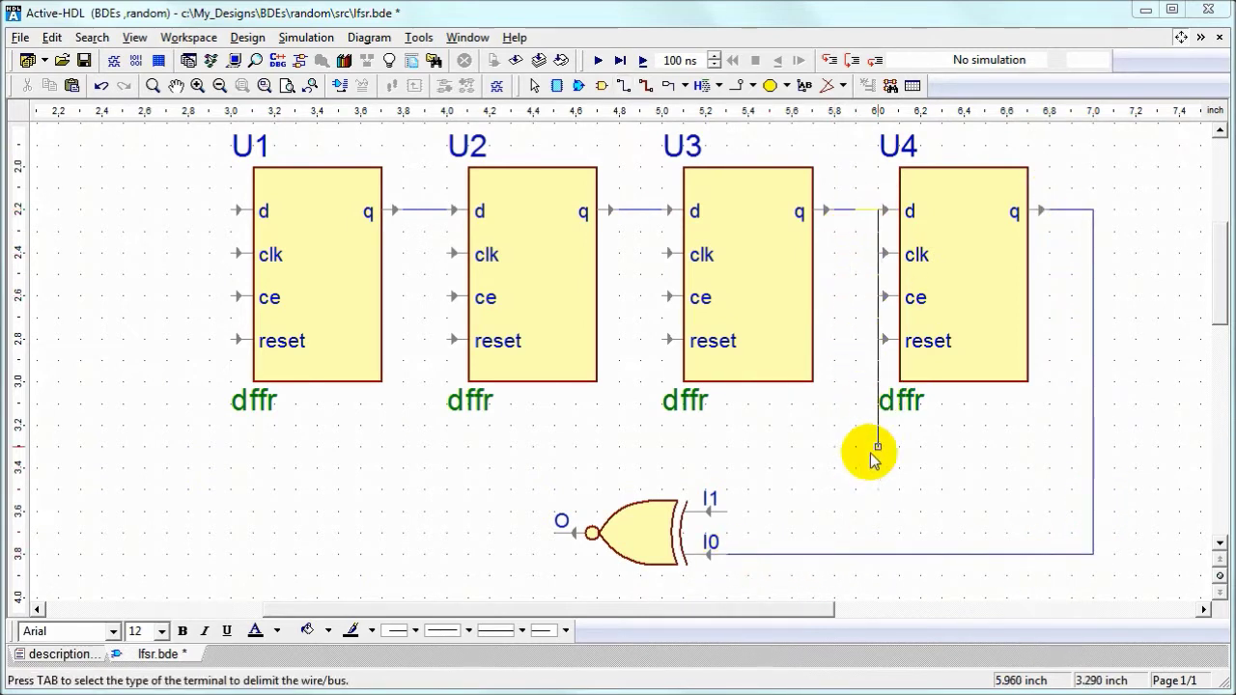
{"action": "left_click", "coordinate": [856, 511]}
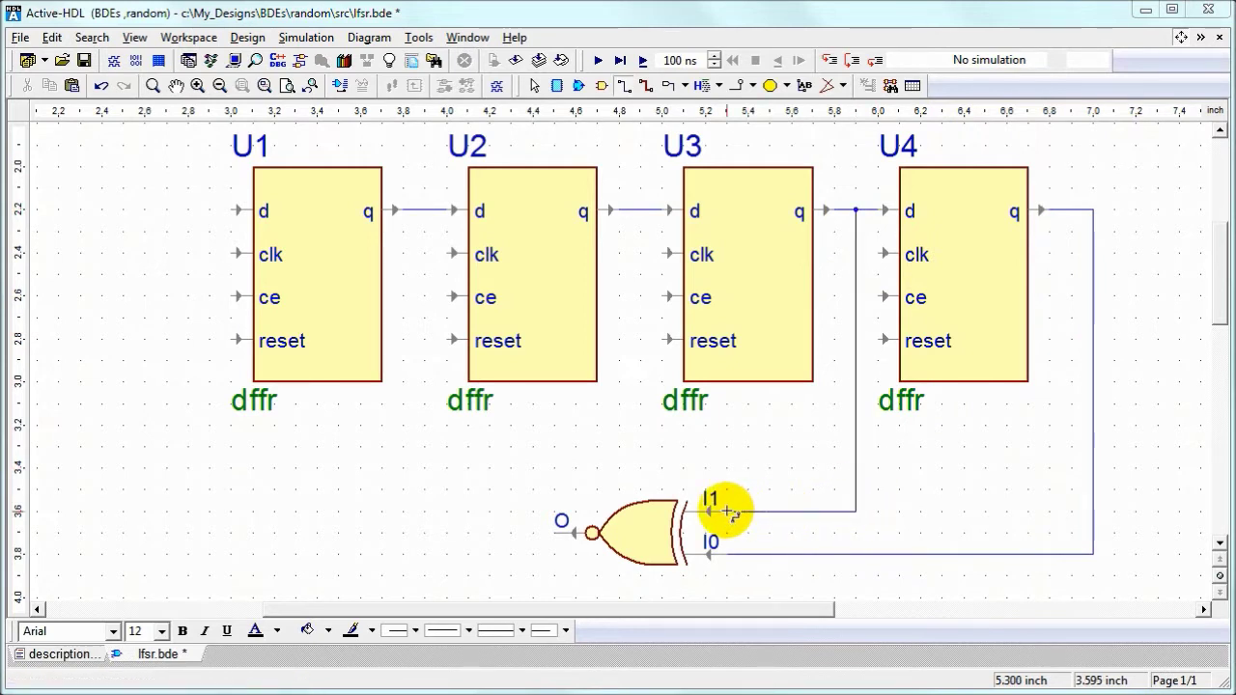
{"action": "left_click", "coordinate": [726, 510]}
{"action": "left_click", "coordinate": [569, 531]}
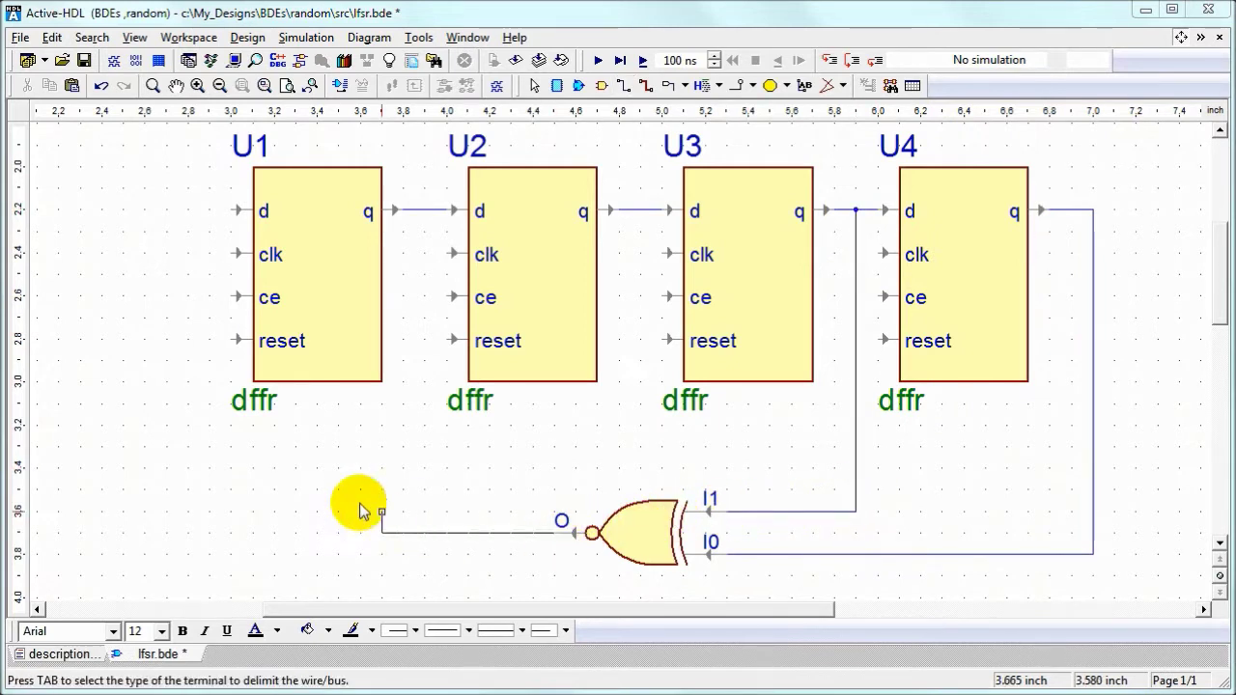
{"action": "left_click", "coordinate": [230, 210]}
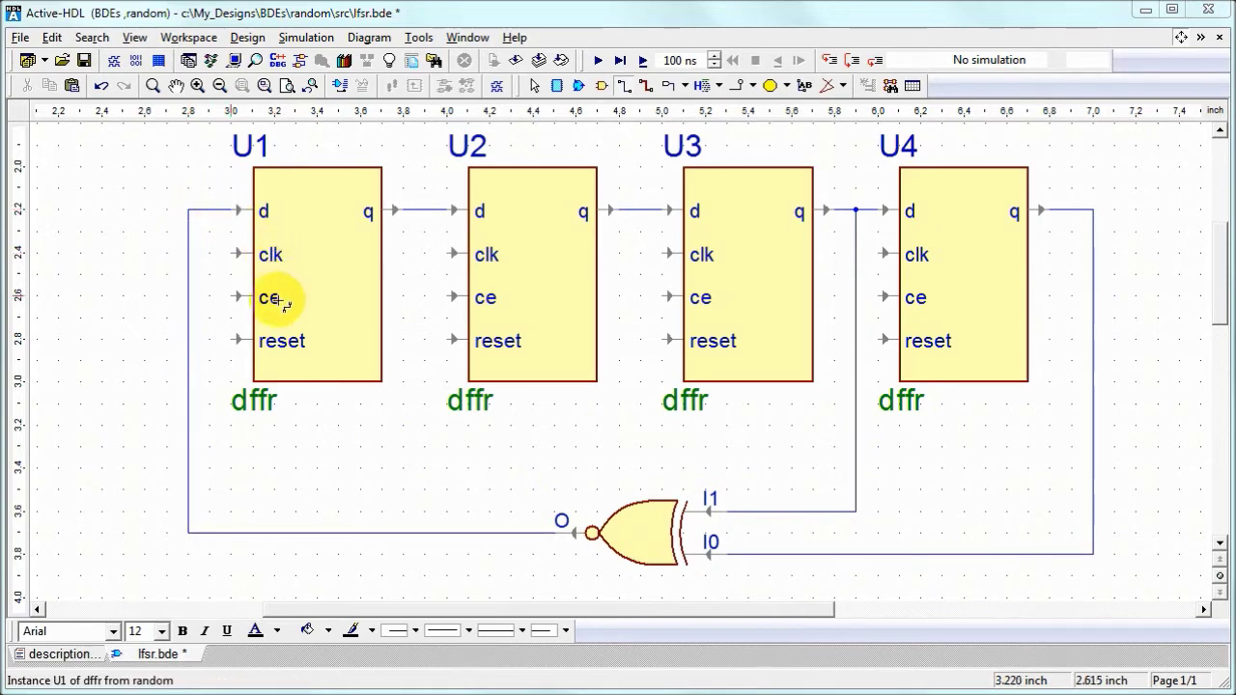
- Place three global wire connectors beside the reset, clk and ce ports
{"action": "left_click_drag", "start_coordinate": [444, 610], "coordinate": [318, 628]}
{"action": "left_click_drag", "start_coordinate": [1224, 311], "coordinate": [1214, 242]}
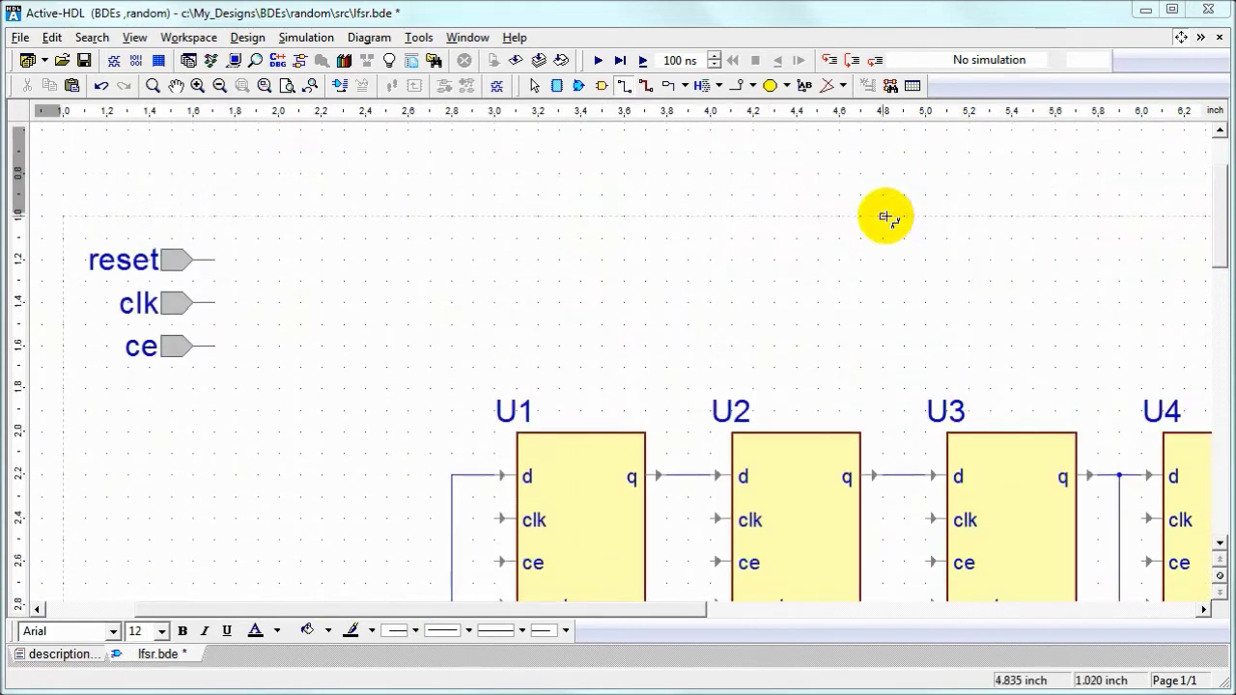
{"action": "left_click", "coordinate": [769, 86]}
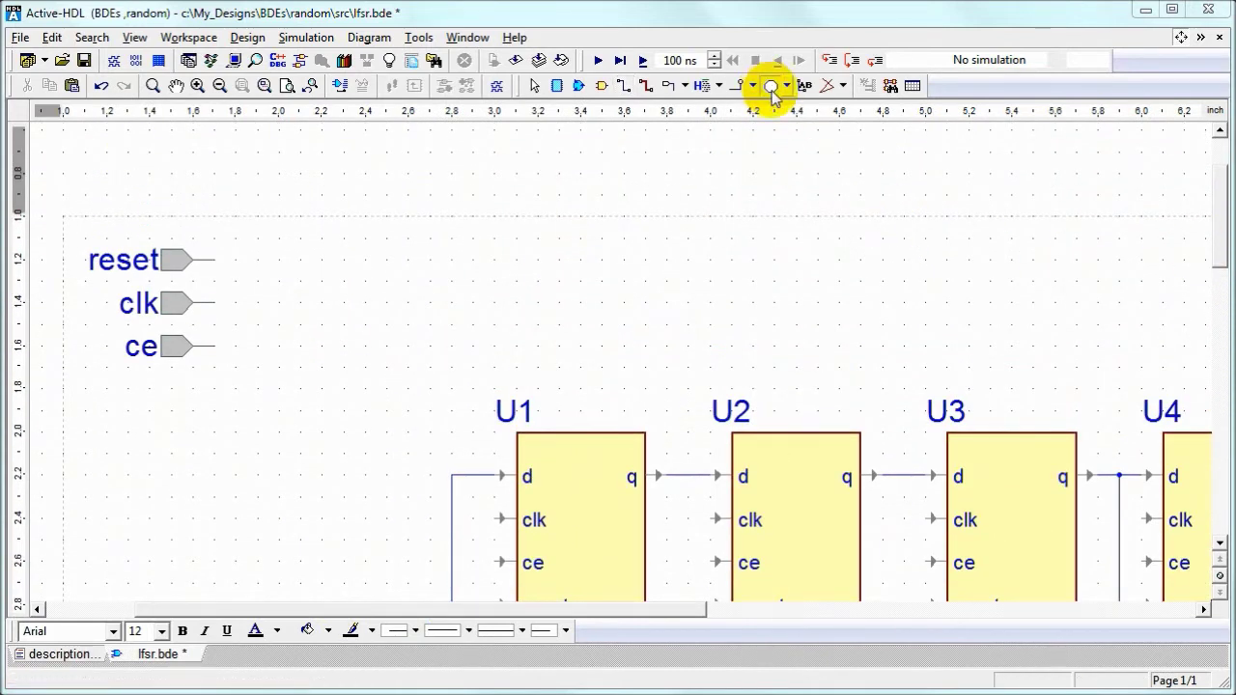
{"action": "left_click", "coordinate": [321, 259]}
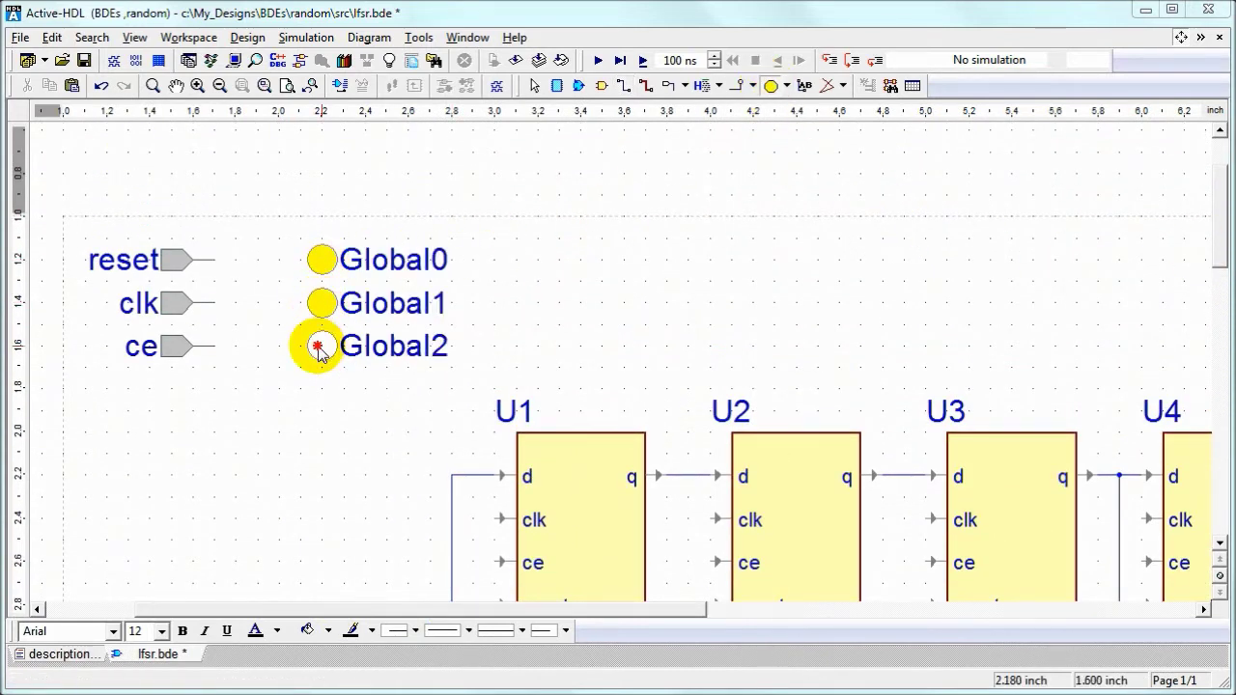
- Set the global connectors' net names to reset, clk and ce
{"action": "double_click", "coordinate": [323, 259]}
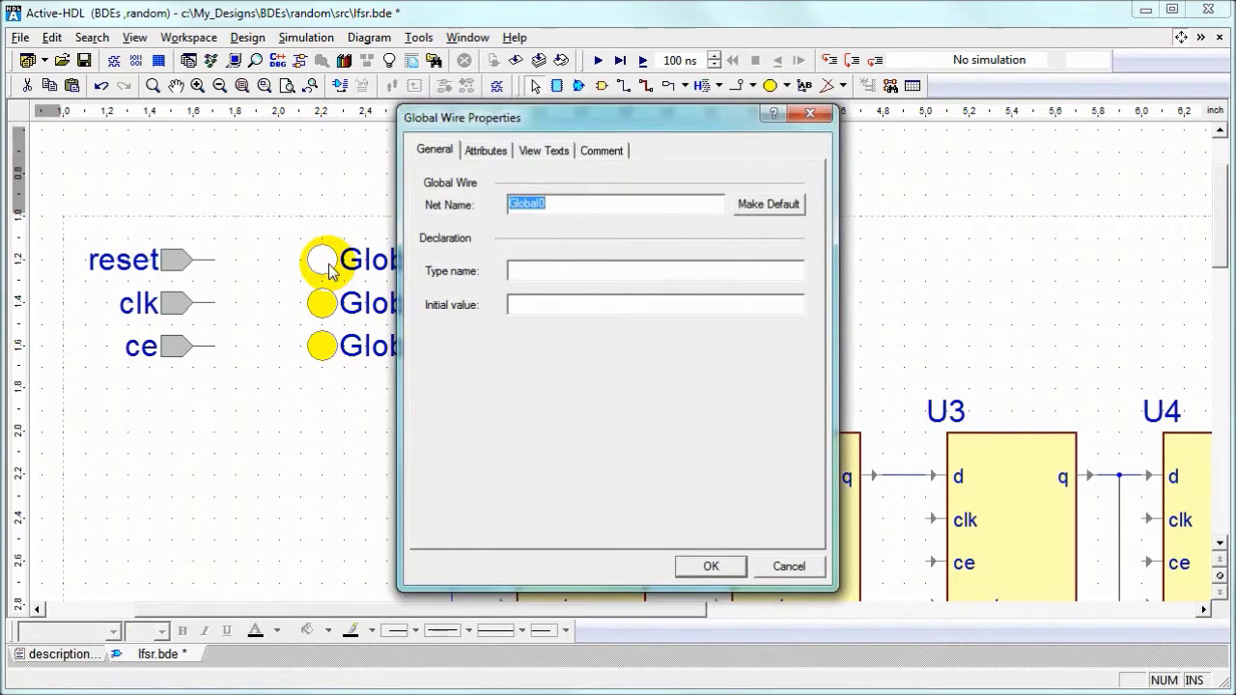
{"action": "key", "text": "Return"}
{"action": "double_click", "coordinate": [324, 304]}
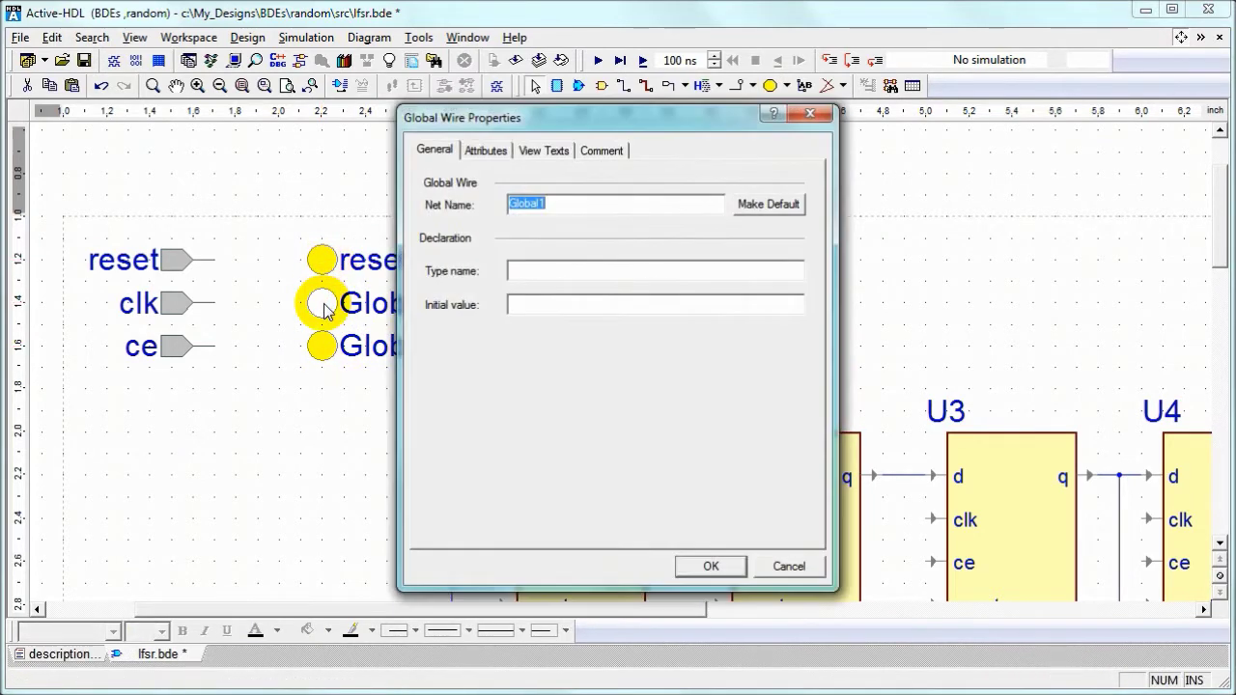
{"action": "type", "text": "clk"}
{"action": "key", "text": "Return"}
{"action": "double_click", "coordinate": [323, 346]}
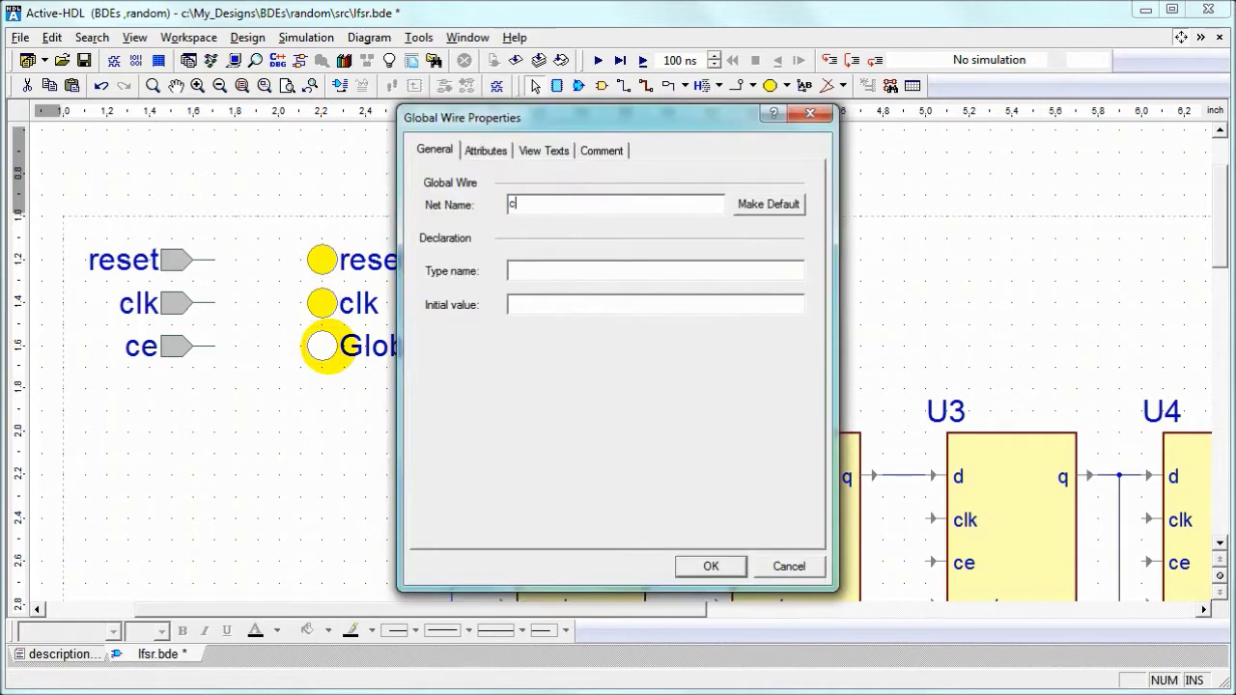
{"action": "type", "text": "ce"}
{"action": "key", "text": "Return"}
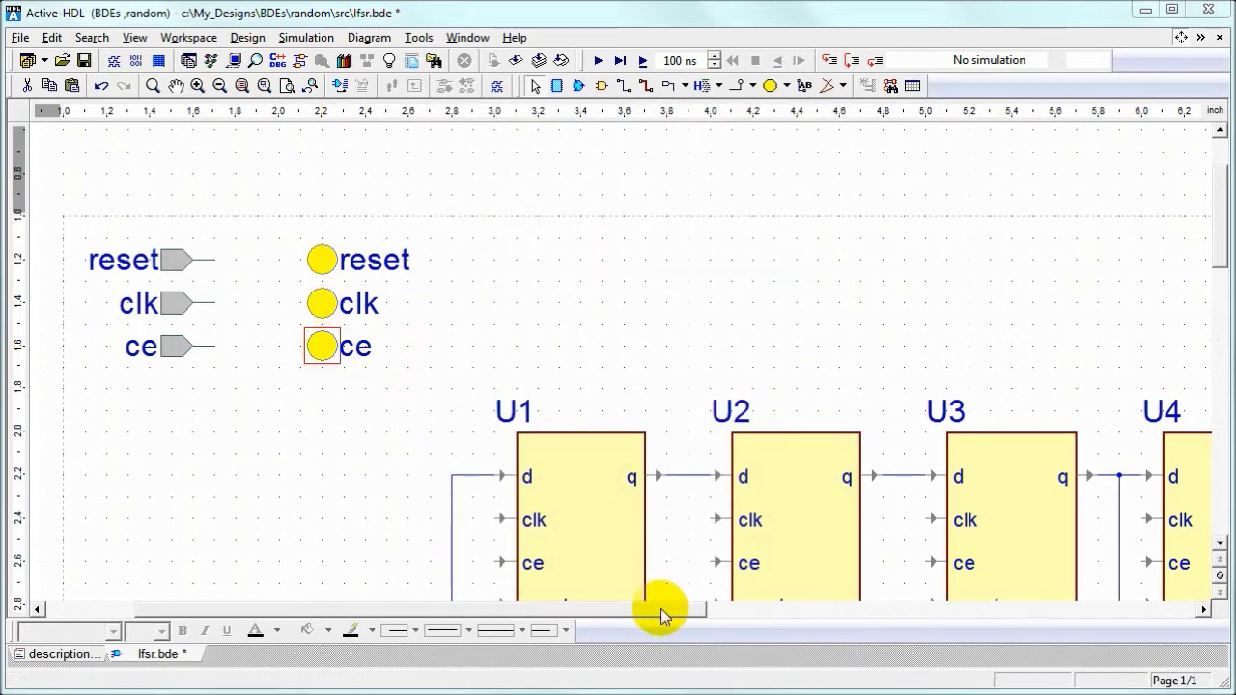
{"action": "left_click_drag", "start_coordinate": [662, 612], "coordinate": [858, 637]}
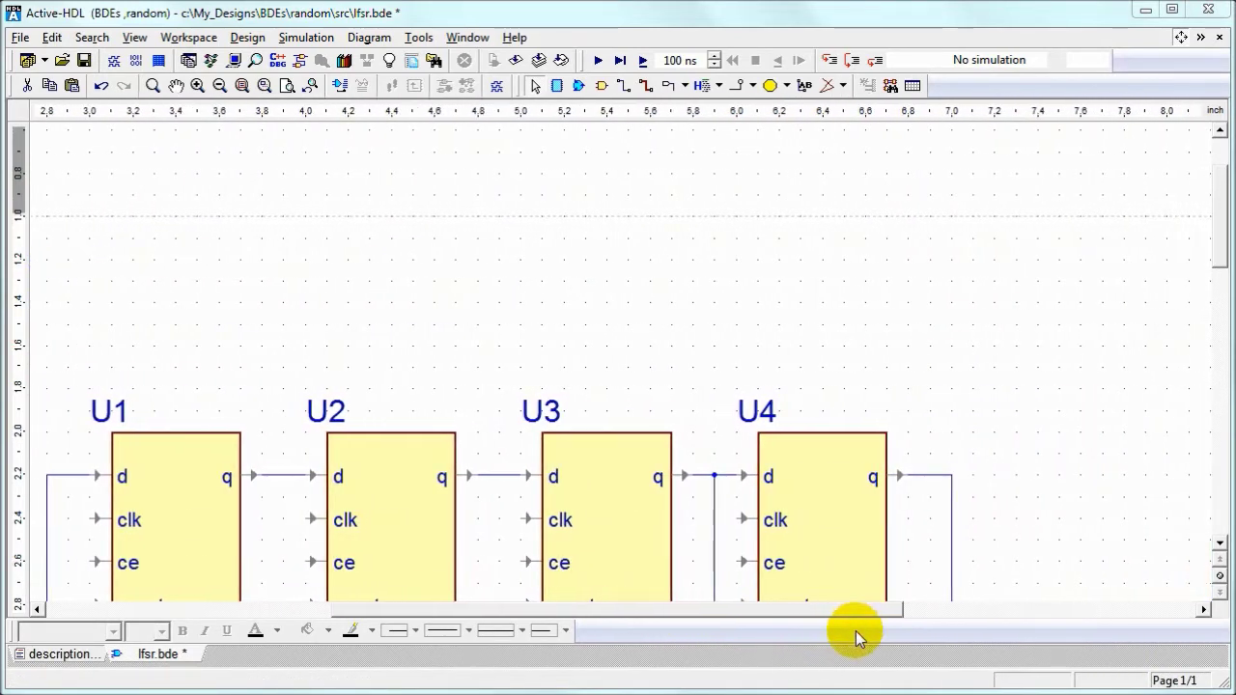
- Draw a horizontal bus above flip-flops U1–U4 and name it q(3:0)
{"action": "left_click", "coordinate": [646, 86]}
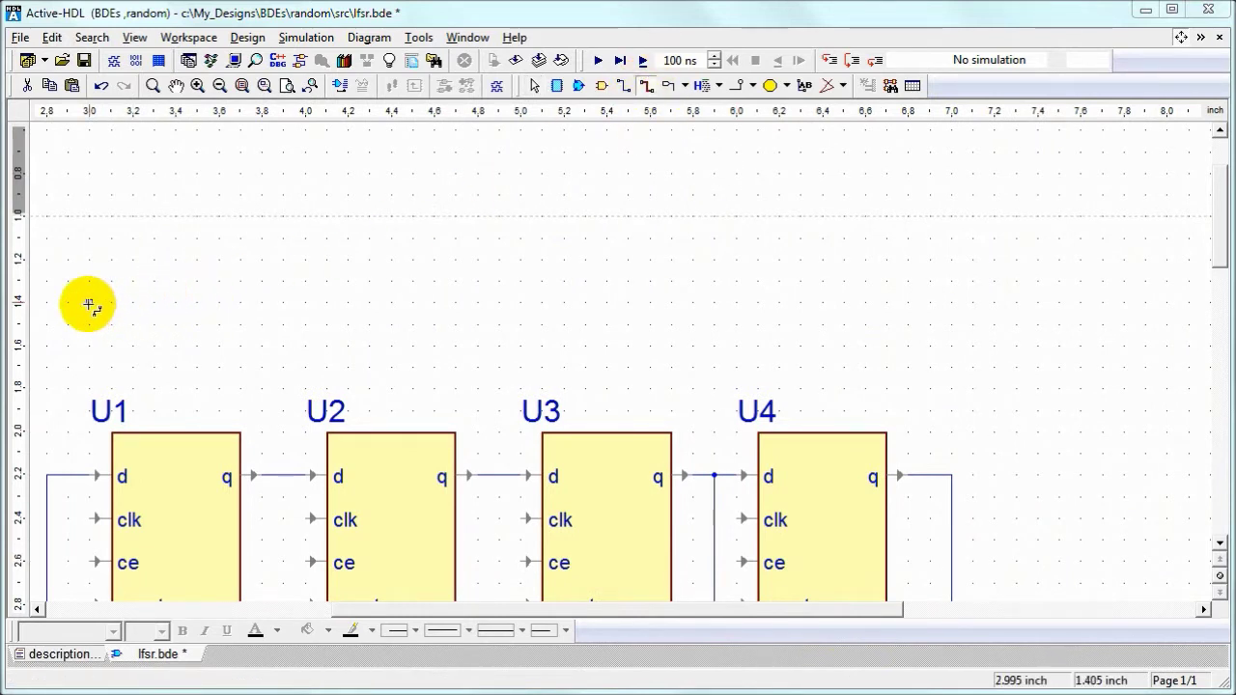
{"action": "left_click", "coordinate": [89, 303]}
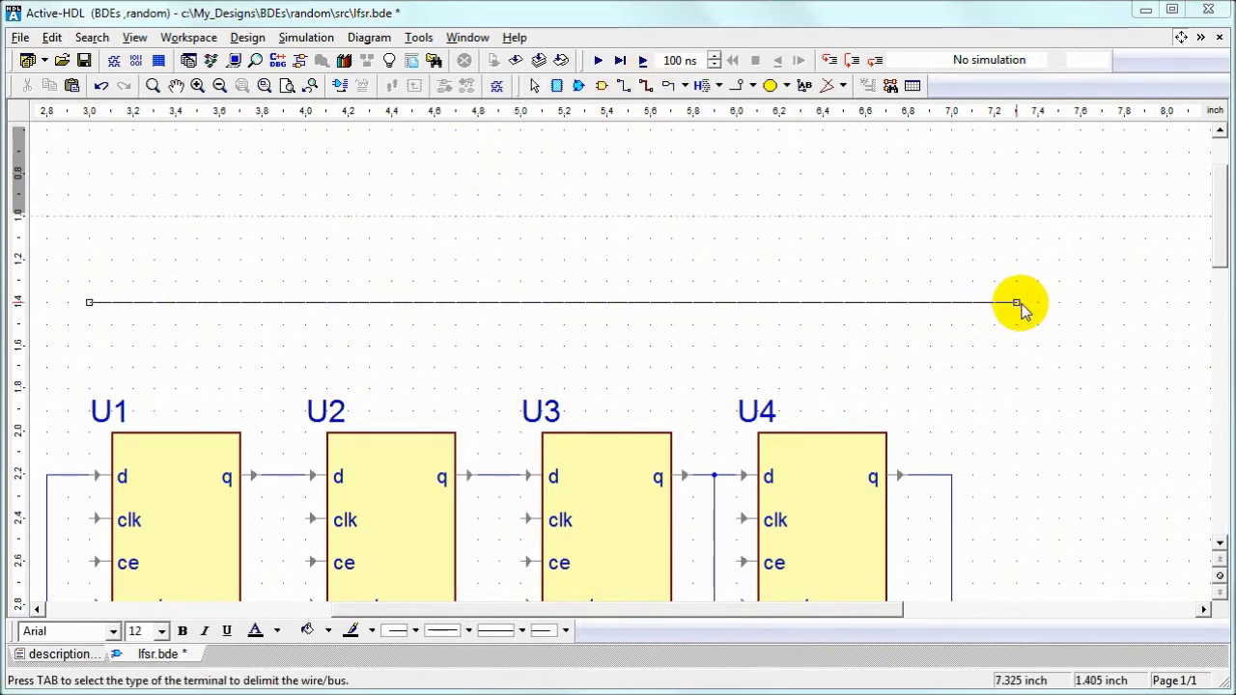
{"action": "double_click", "coordinate": [1015, 303]}
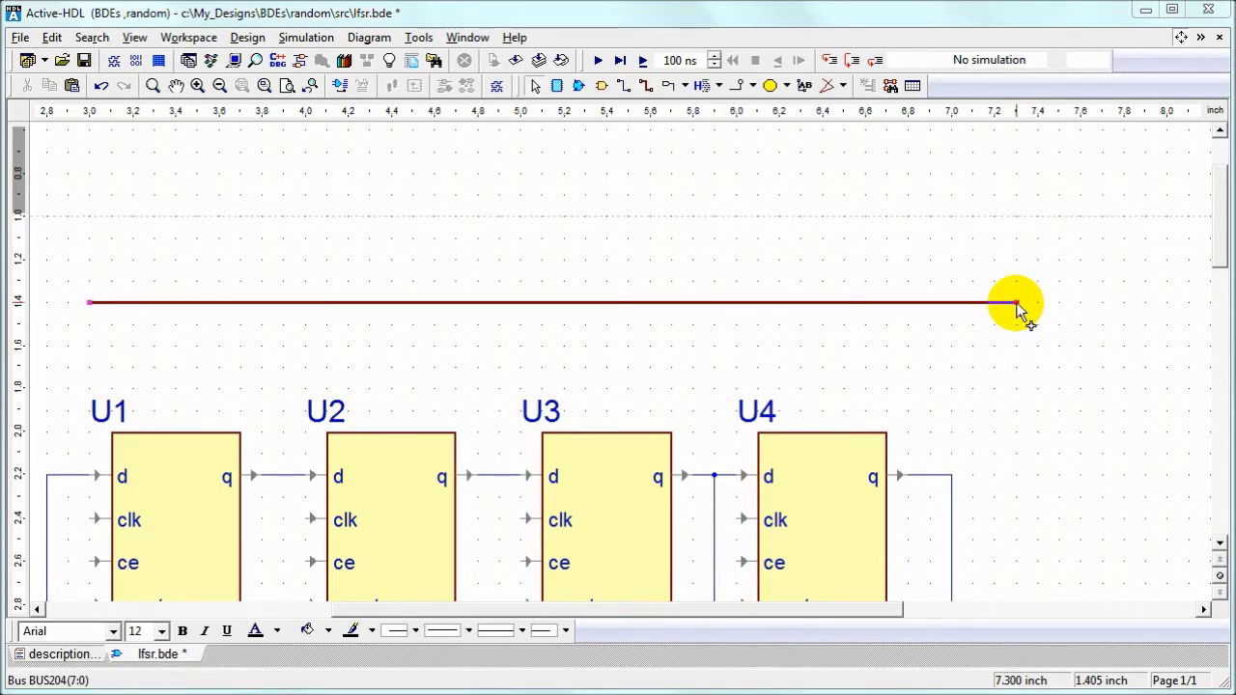
{"action": "double_click", "coordinate": [652, 302]}
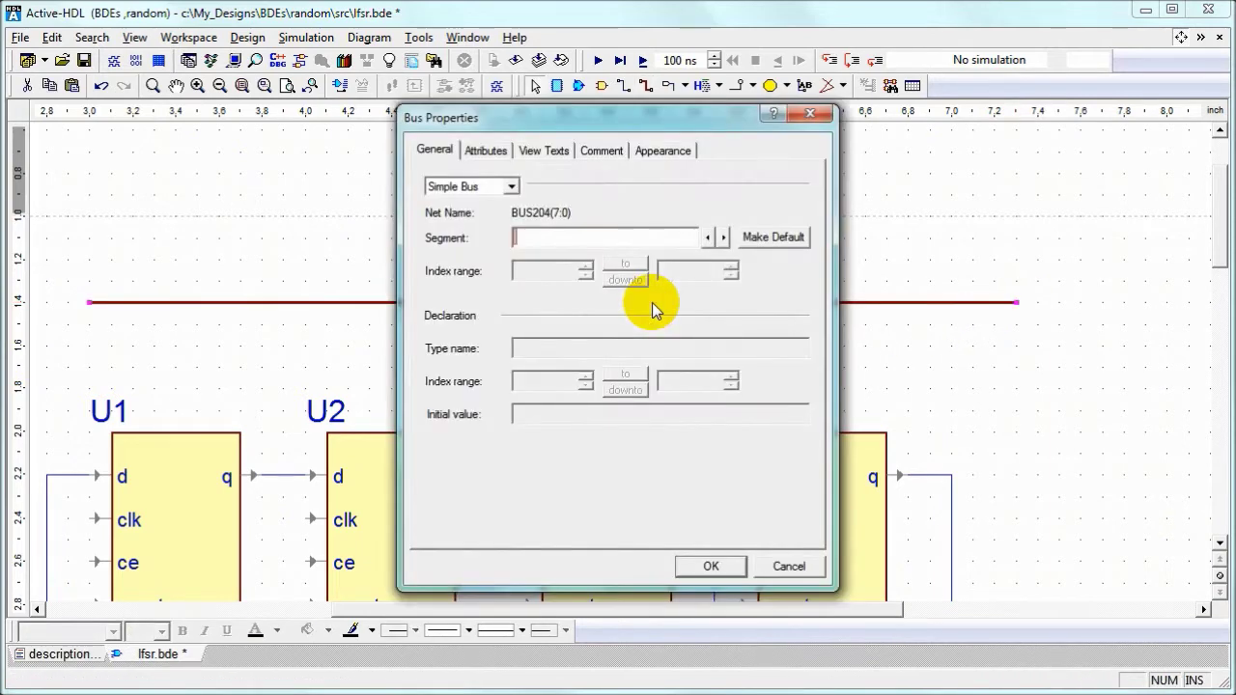
{"action": "type", "text": "q"}
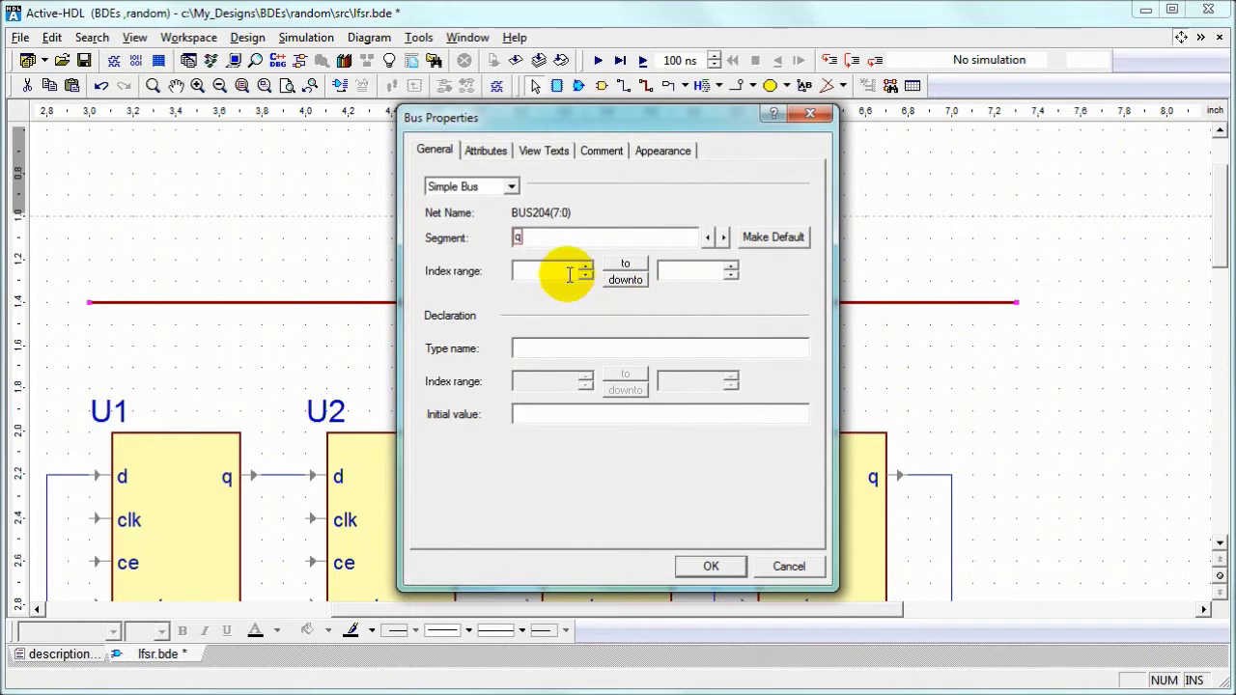
{"action": "type", "text": "(3:0"}
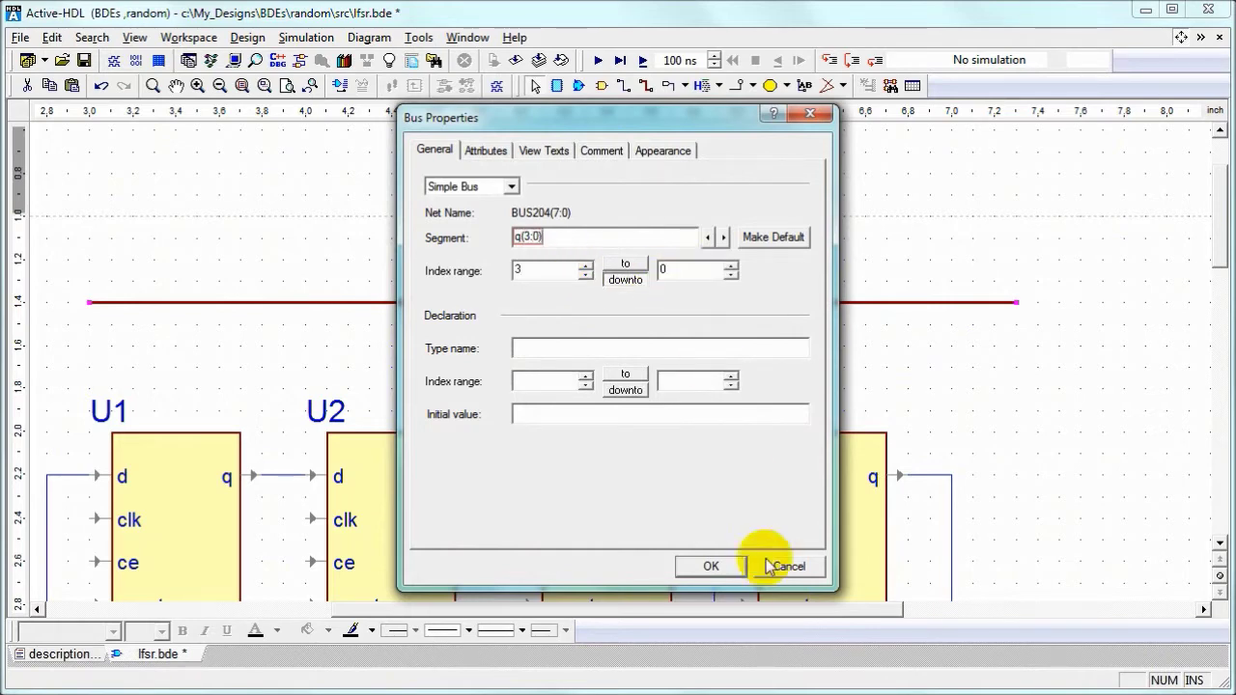
{"action": "left_click", "coordinate": [711, 565]}
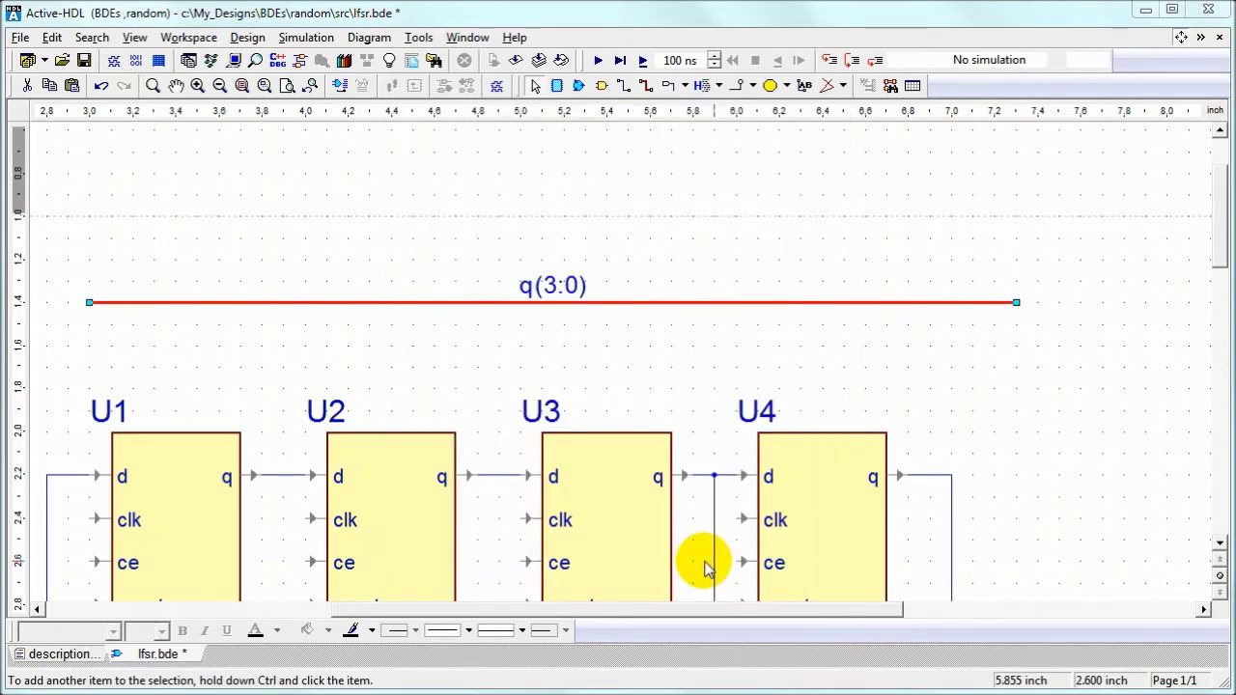
- Draw four tap wires from the flip-flop outputs up to the q(3:0) bus
{"action": "left_click", "coordinate": [624, 85]}
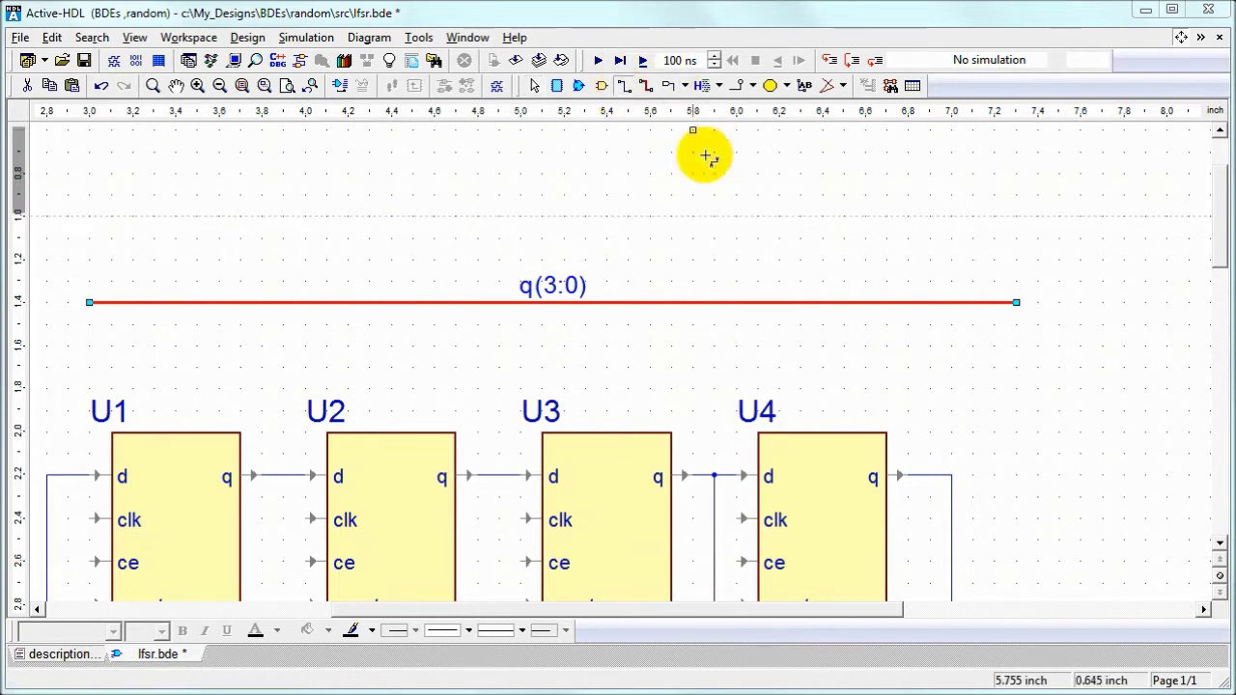
{"action": "left_click", "coordinate": [950, 475]}
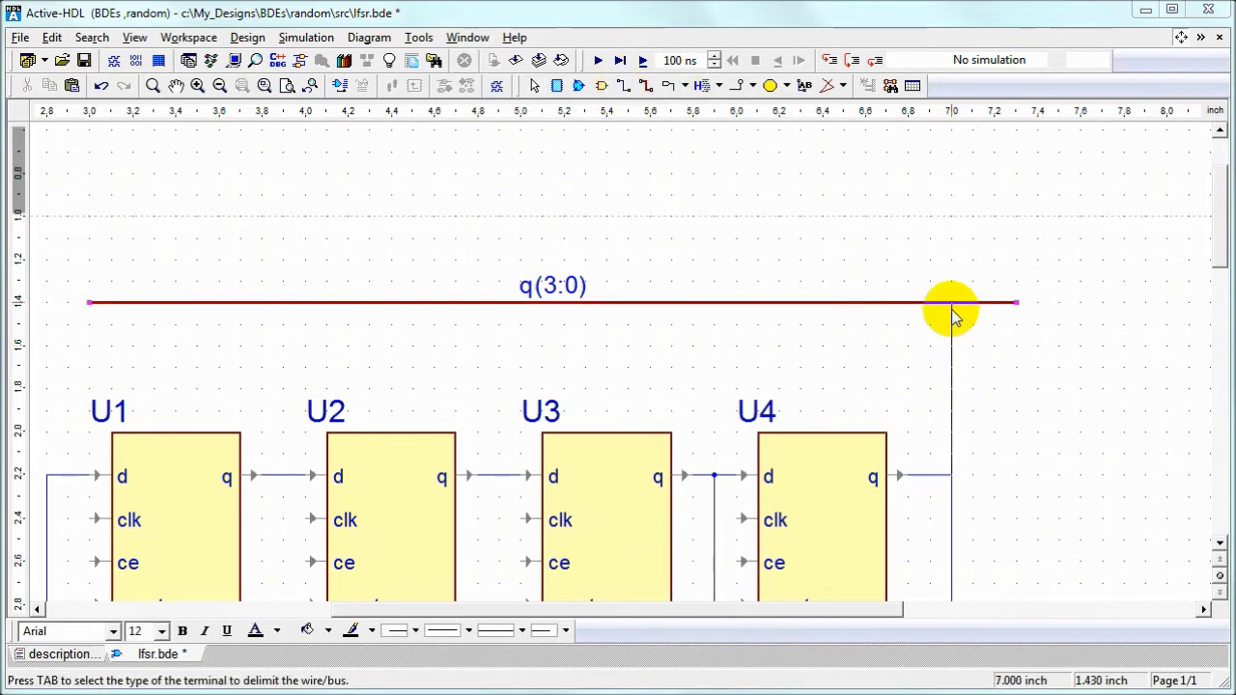
{"action": "left_click", "coordinate": [951, 305]}
{"action": "left_click", "coordinate": [715, 475]}
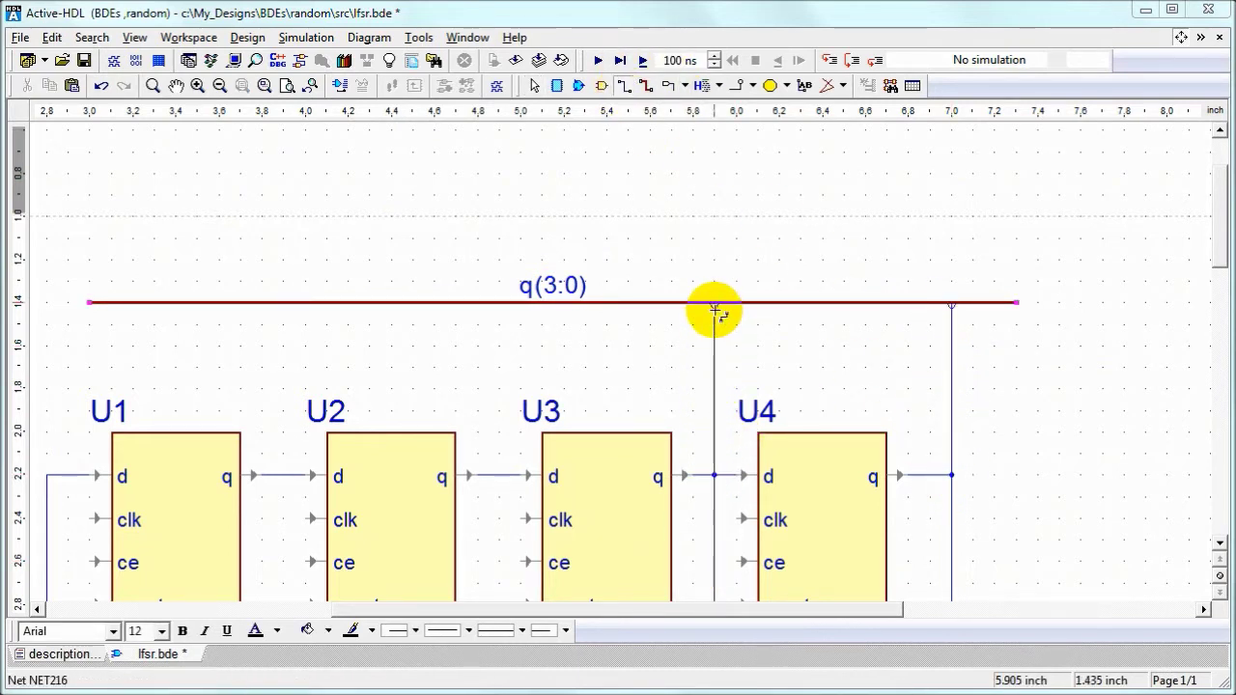
{"action": "left_click", "coordinate": [715, 305]}
{"action": "left_click", "coordinate": [499, 475]}
{"action": "left_click", "coordinate": [499, 305]}
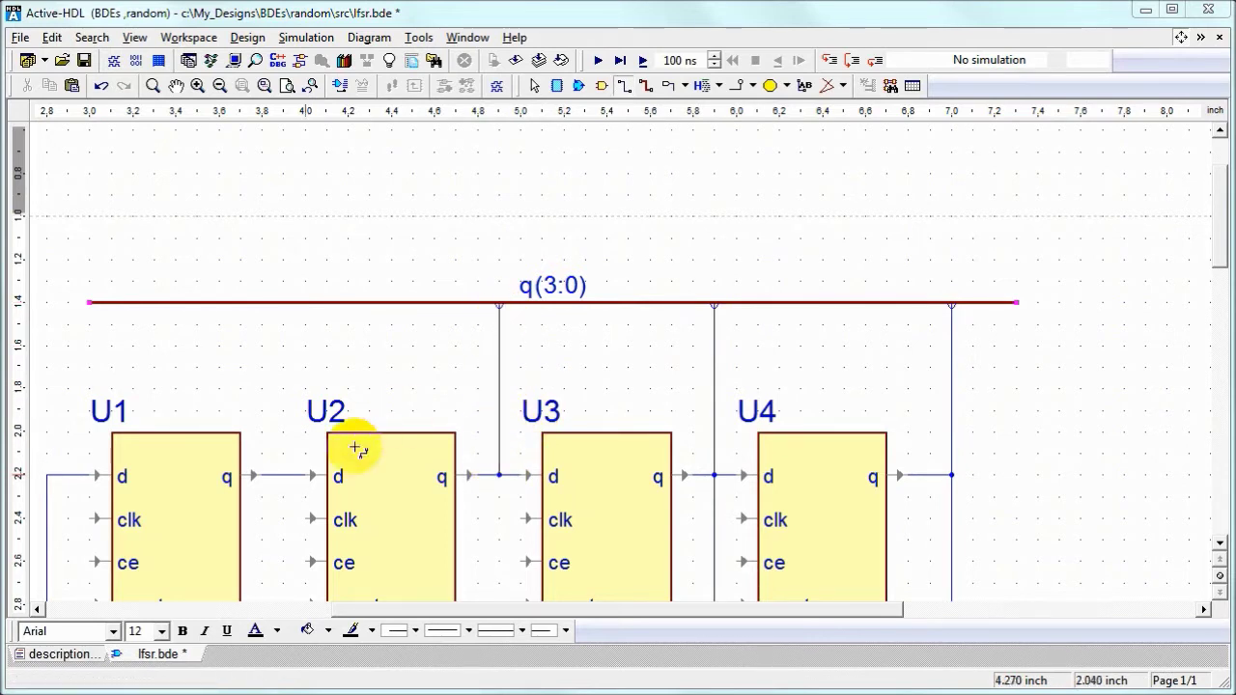
{"action": "left_click", "coordinate": [283, 475]}
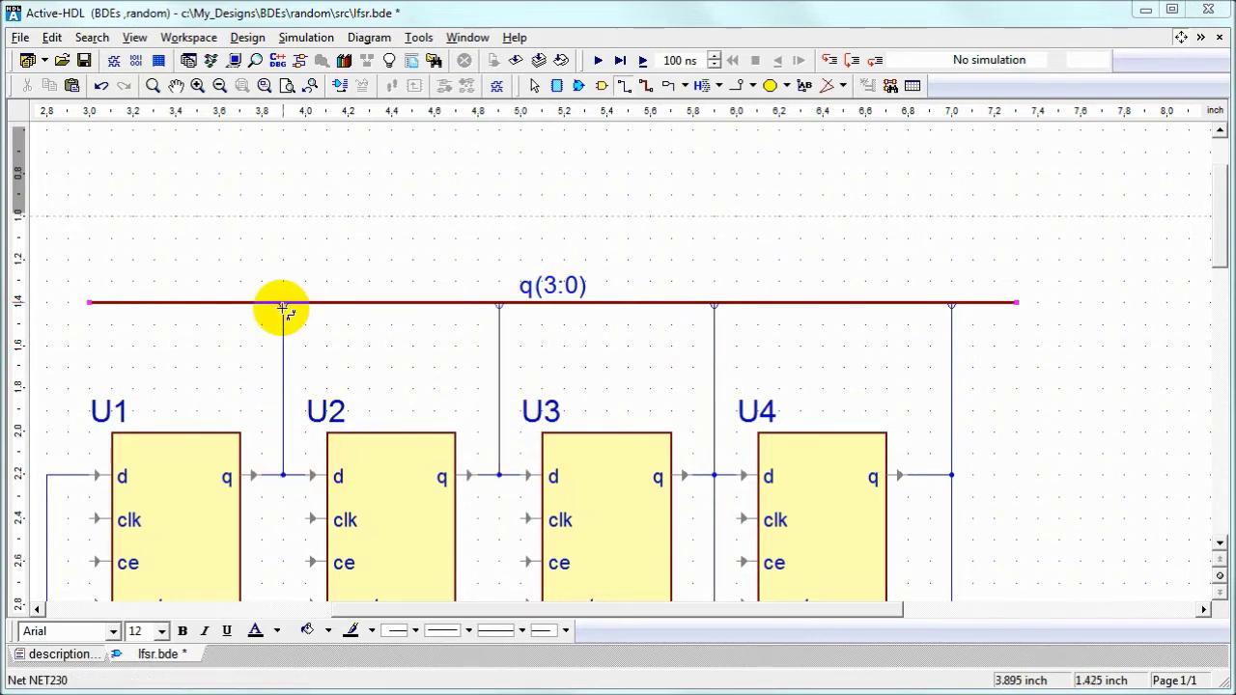
{"action": "left_click", "coordinate": [283, 305]}
{"action": "key", "text": "Escape"}
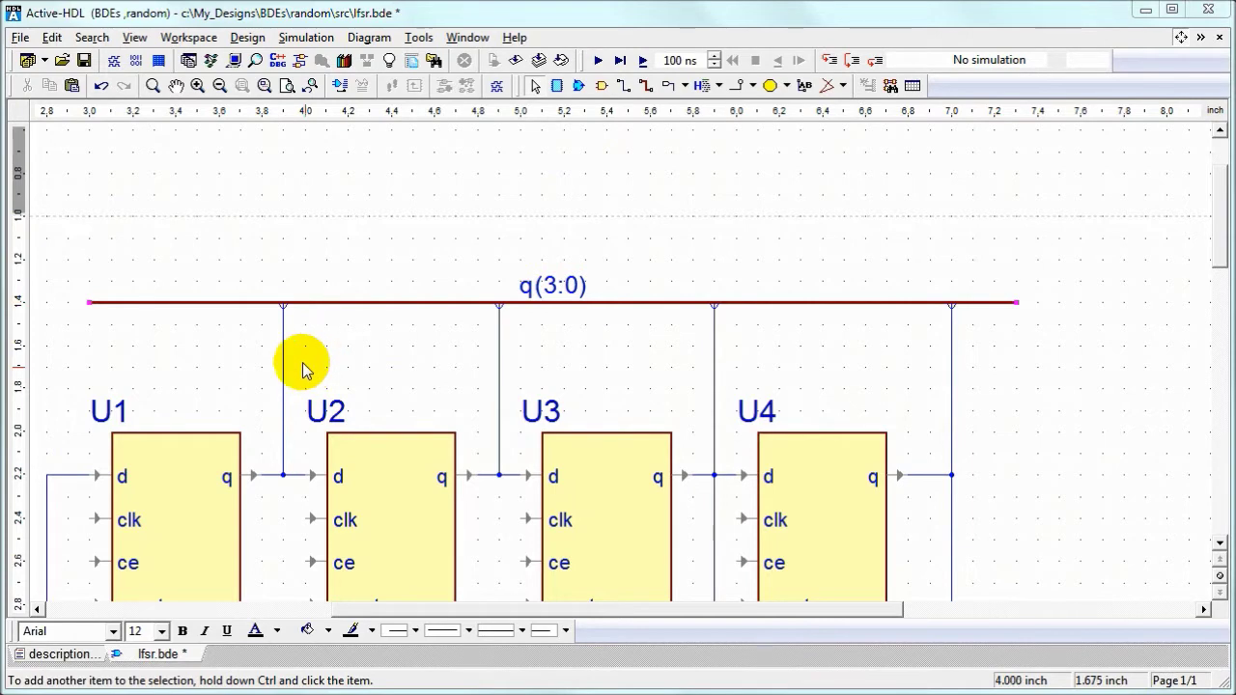
- Name the tap wires q(0) through q(3), placing the q(3) label beside its wire
{"action": "double_click", "coordinate": [283, 366]}
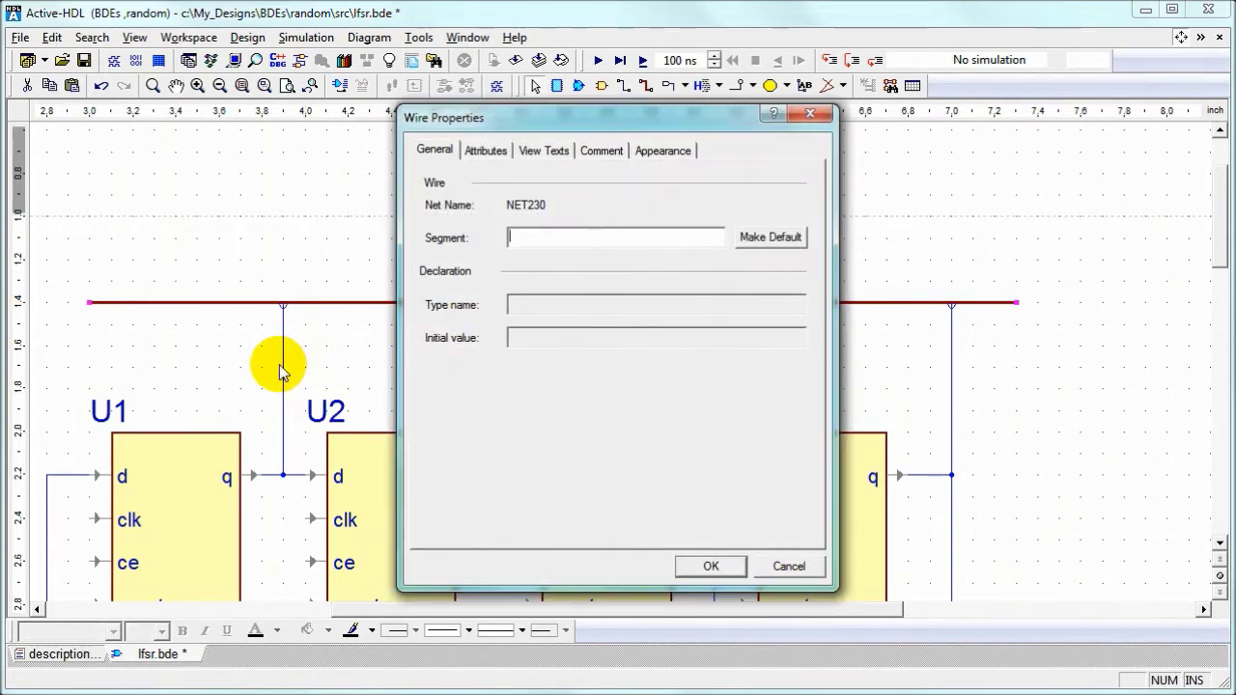
{"action": "type", "text": "q(0"}
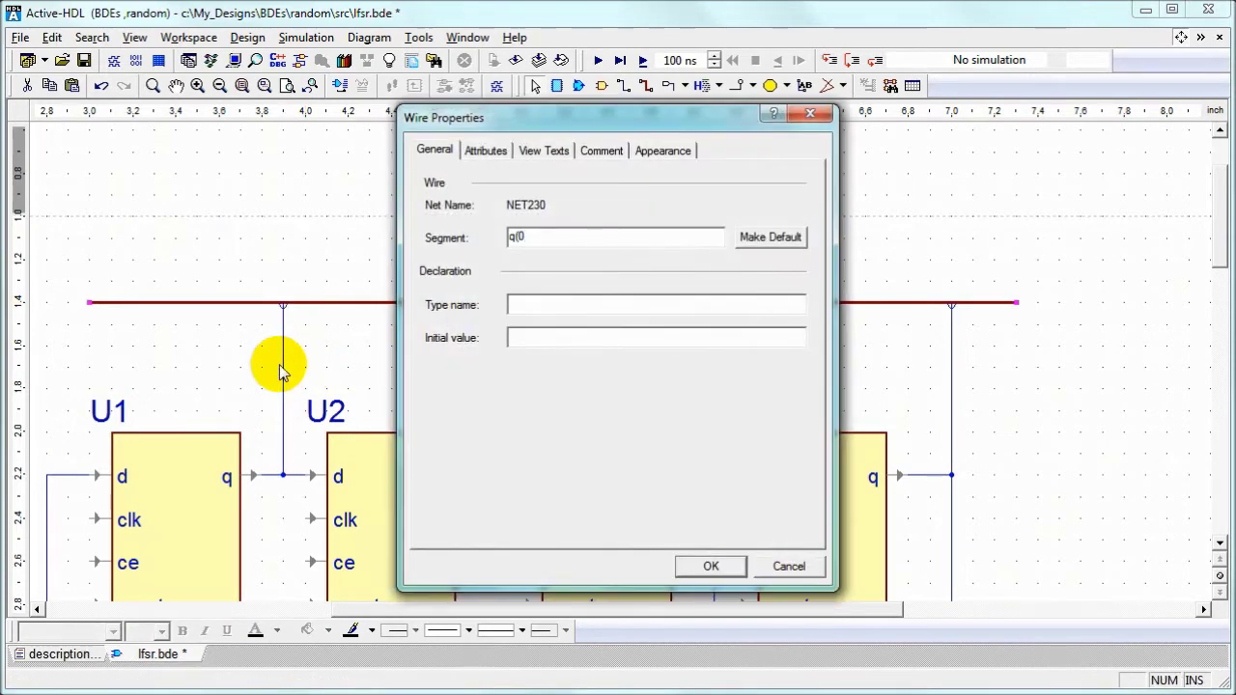
{"action": "type", "text": ")"}
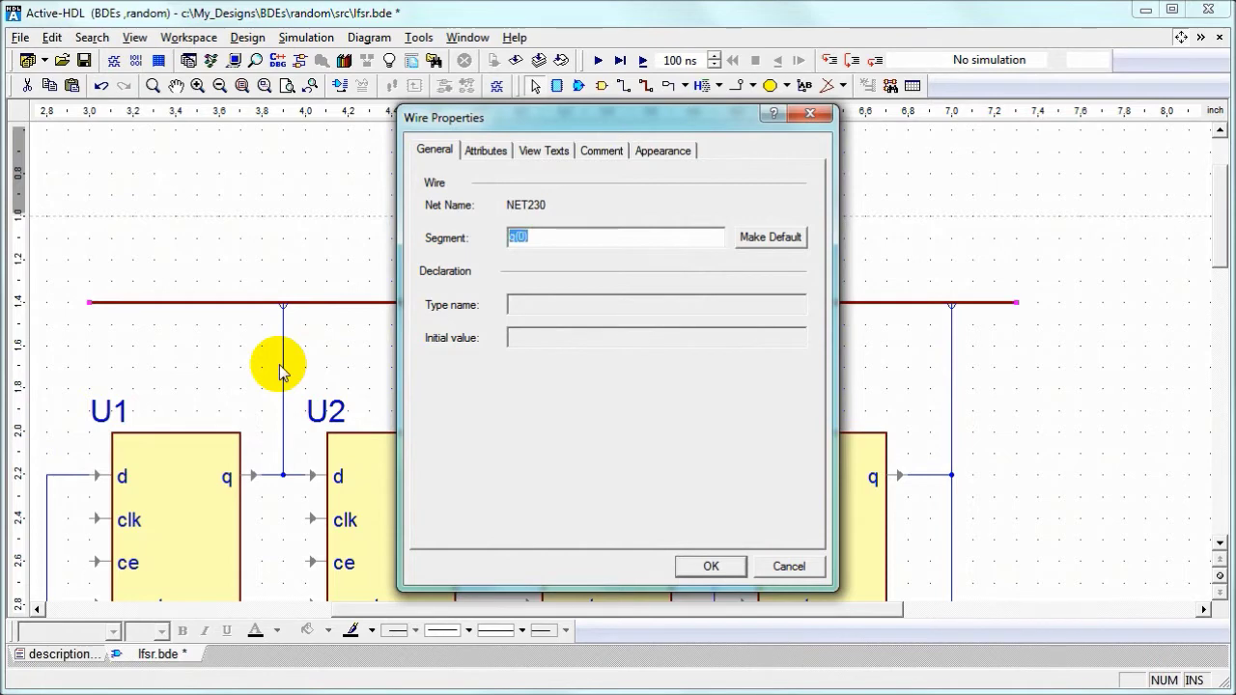
{"action": "key", "text": "Return"}
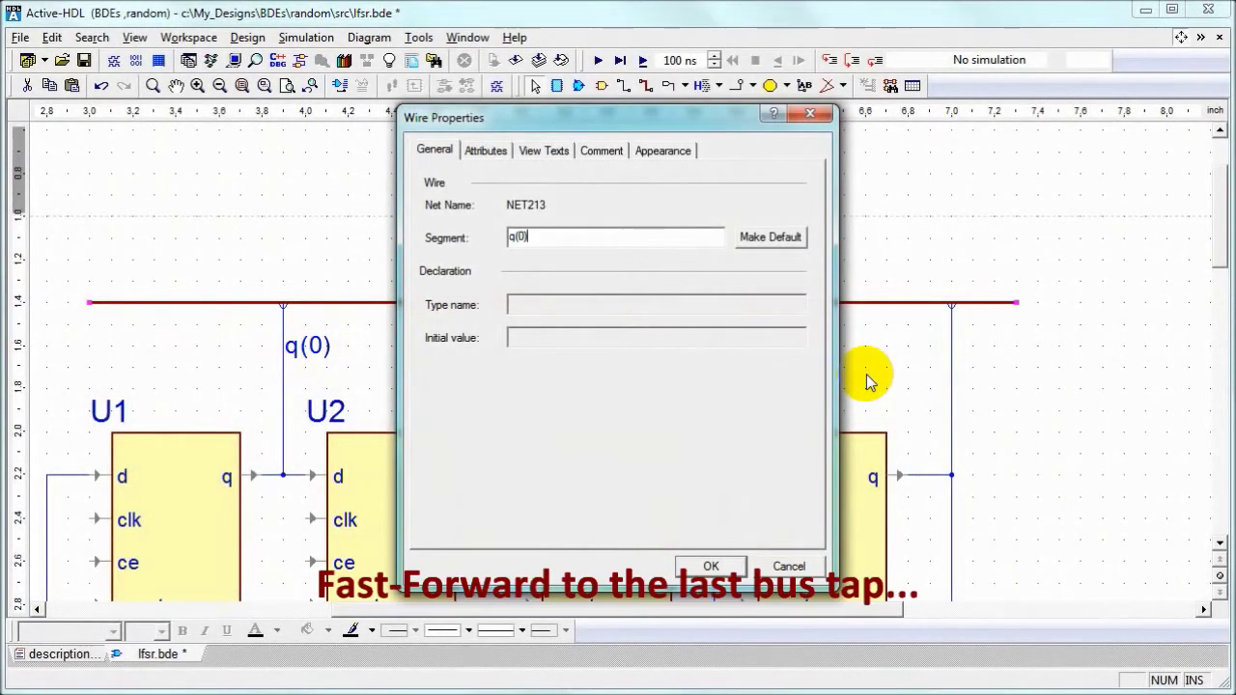
{"action": "key", "text": "BackSpace"}
{"action": "key", "text": "BackSpace"}
{"action": "type", "text": "3)"}
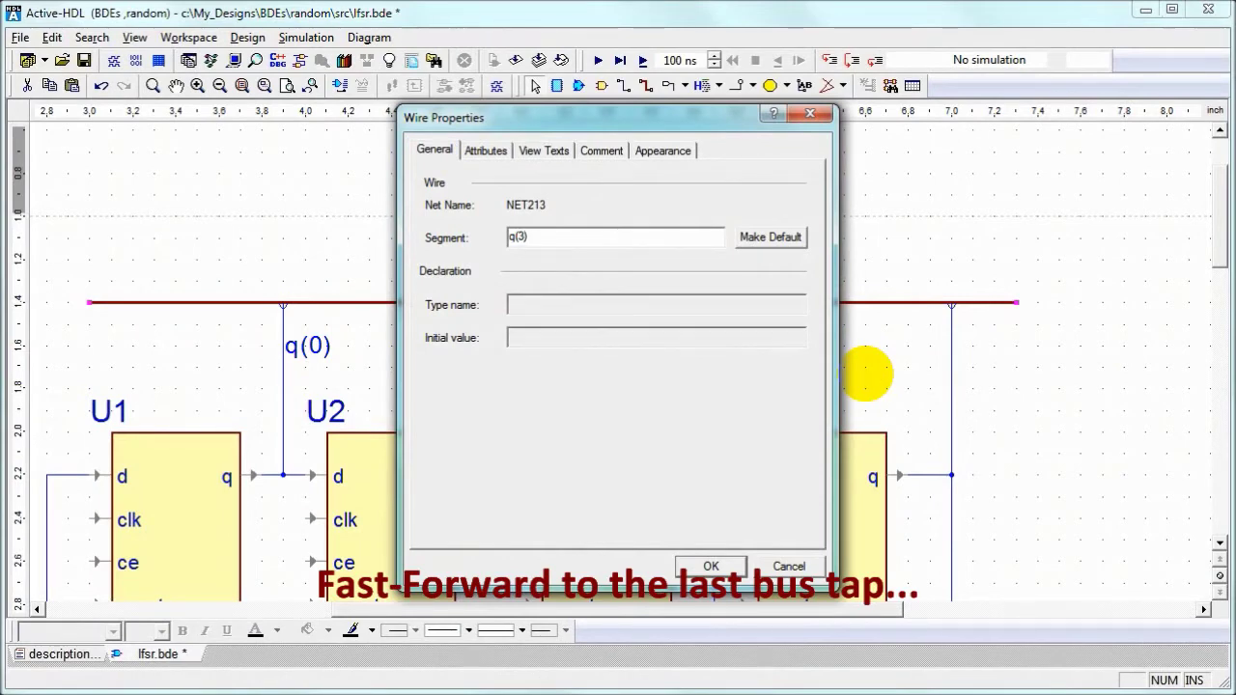
{"action": "key", "text": "Return"}
{"action": "left_click_drag", "start_coordinate": [949, 391], "coordinate": [975, 357]}
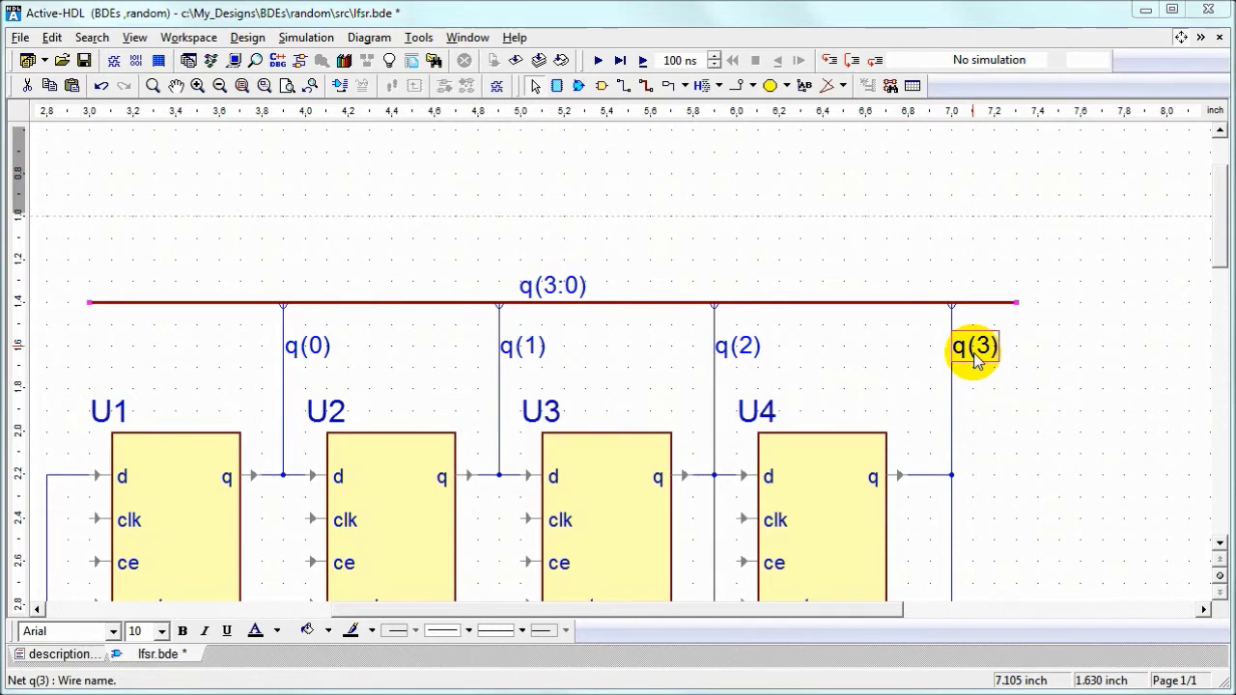
{"action": "left_click_drag", "start_coordinate": [1216, 256], "coordinate": [1206, 312]}
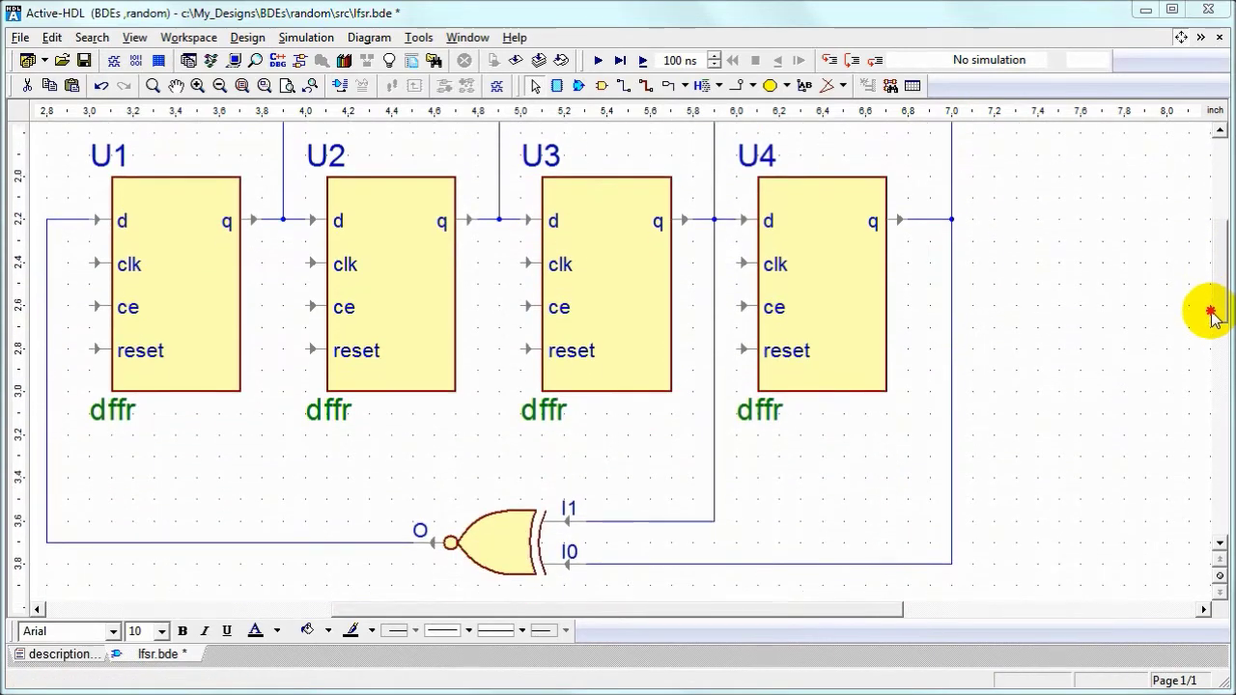
- Name the feedback wire fb
{"action": "double_click", "coordinate": [262, 542]}
{"action": "type", "text": "fb"}
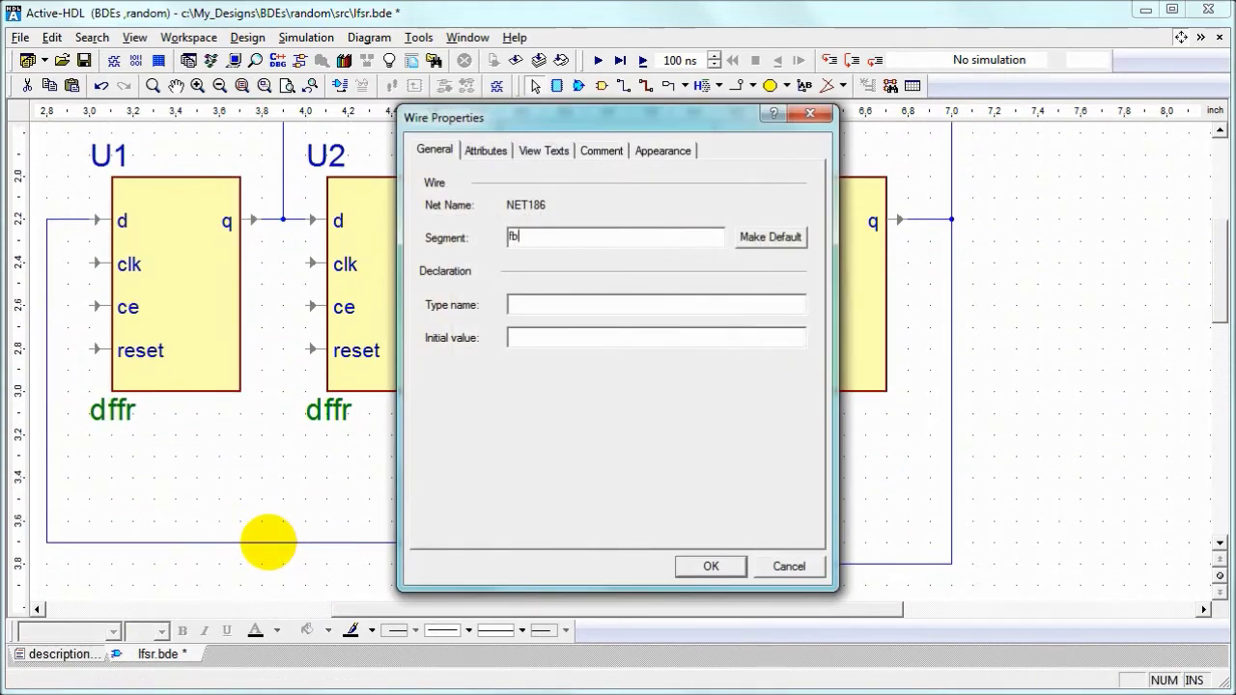
{"action": "key", "text": "Return"}
{"action": "left_click_drag", "start_coordinate": [557, 614], "coordinate": [764, 612]}
{"action": "left_click_drag", "start_coordinate": [1214, 298], "coordinate": [1206, 242]}
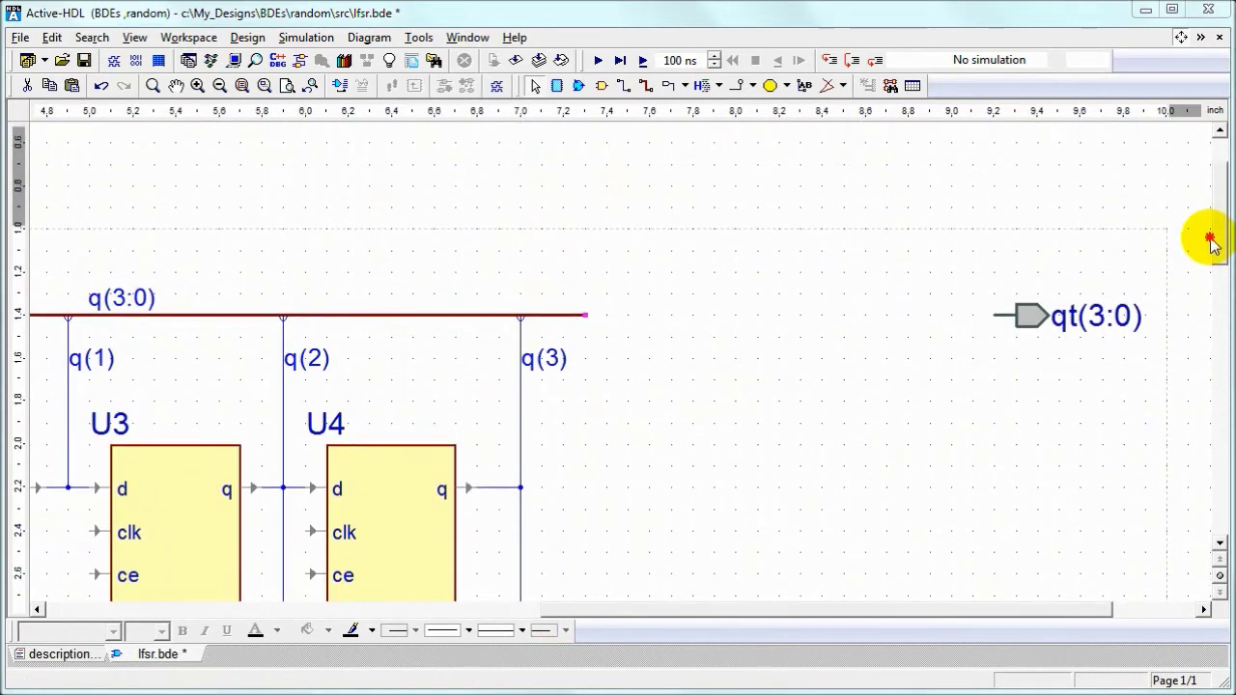
- Draw a functional block U6 beside the bus and rename it twister
{"action": "left_click", "coordinate": [558, 86]}
{"action": "left_click_drag", "start_coordinate": [651, 249], "coordinate": [907, 360]}
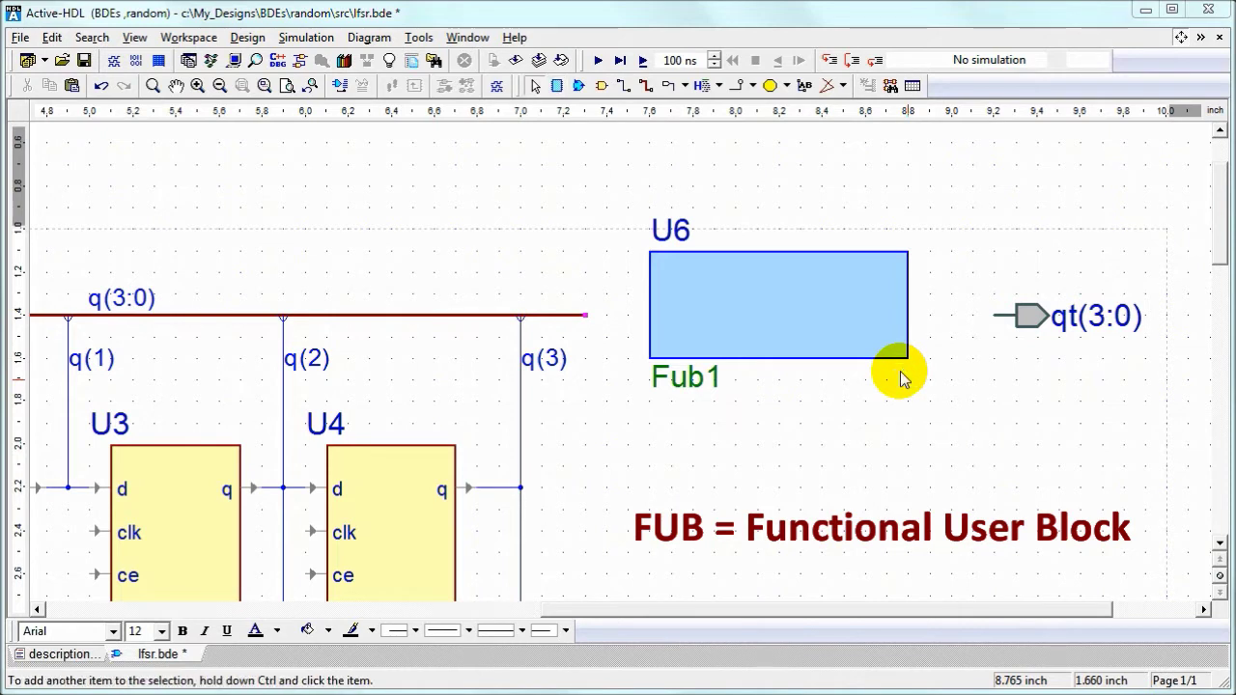
{"action": "double_click", "coordinate": [679, 378]}
{"action": "type", "text": "twister"}
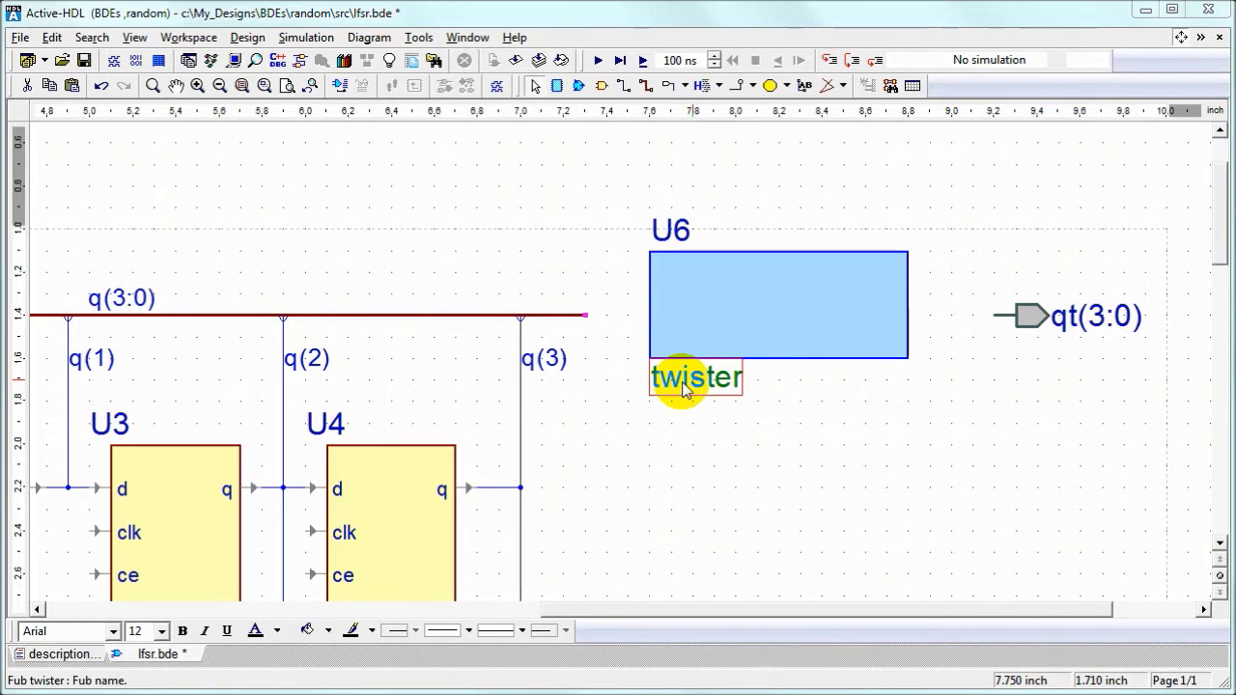
{"action": "left_click", "coordinate": [585, 315]}
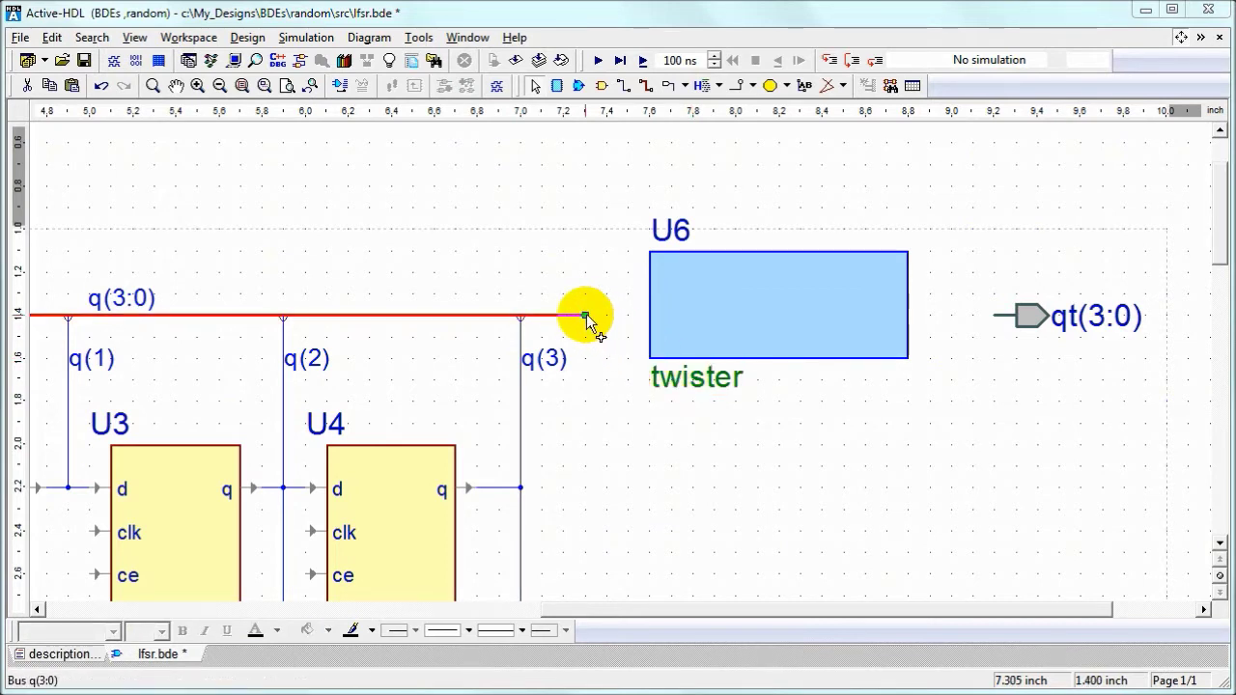
- Connect q(3:0) into the twister block and its output to qt(3:0)
{"action": "left_click_drag", "start_coordinate": [585, 315], "coordinate": [454, 295]}
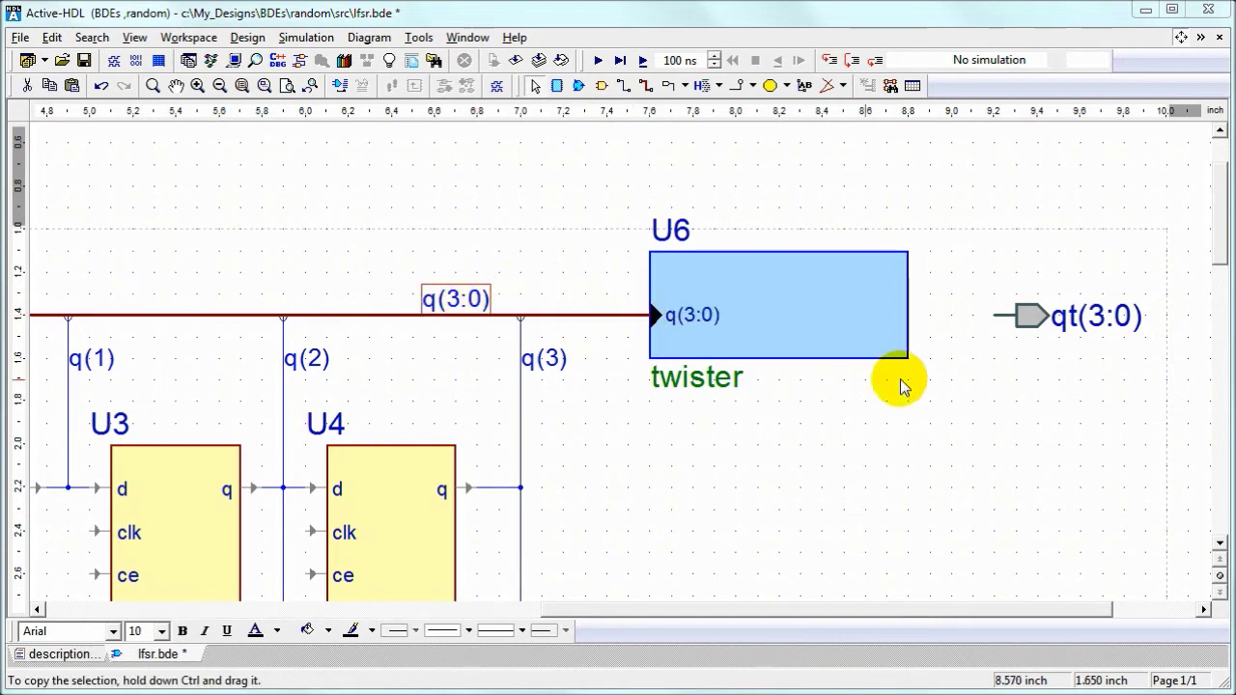
{"action": "mouse_move", "coordinate": [1031, 319]}
{"action": "left_mouse_down"}
{"action": "mouse_move", "coordinate": [946, 314]}
{"action": "mouse_move", "coordinate": [1033, 319]}
{"action": "left_mouse_up"}
{"action": "left_click", "coordinate": [797, 263]}
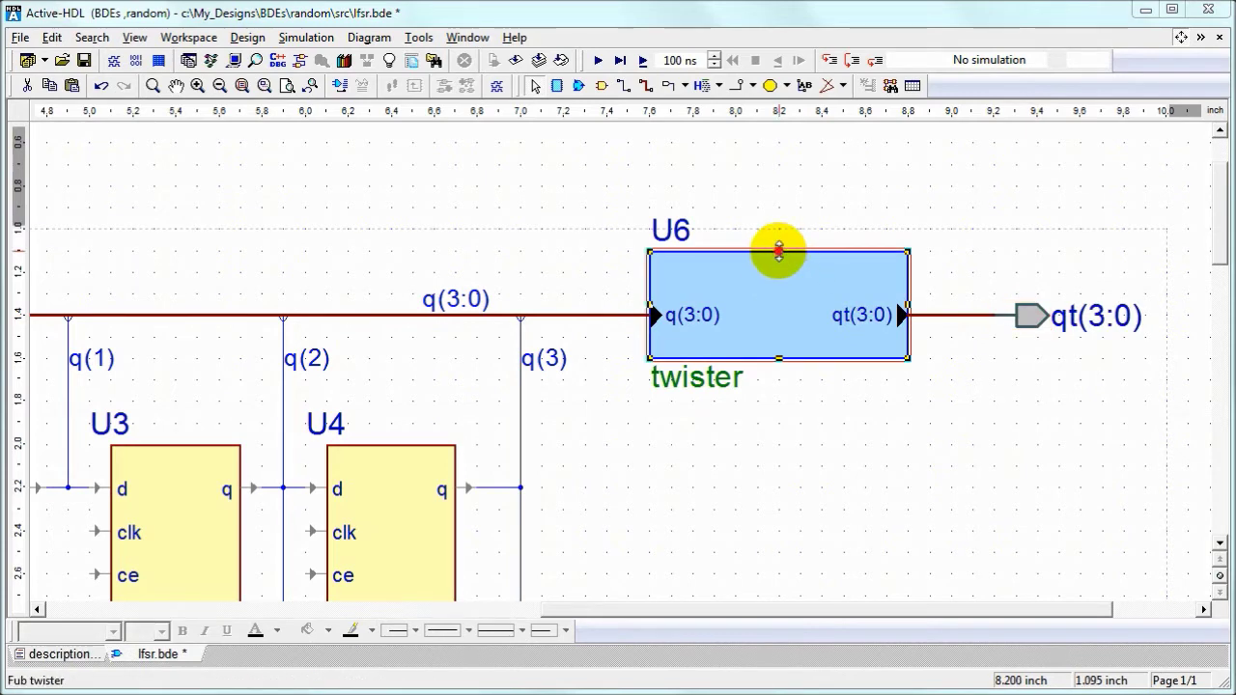
{"action": "left_click_drag", "start_coordinate": [778, 253], "coordinate": [779, 272]}
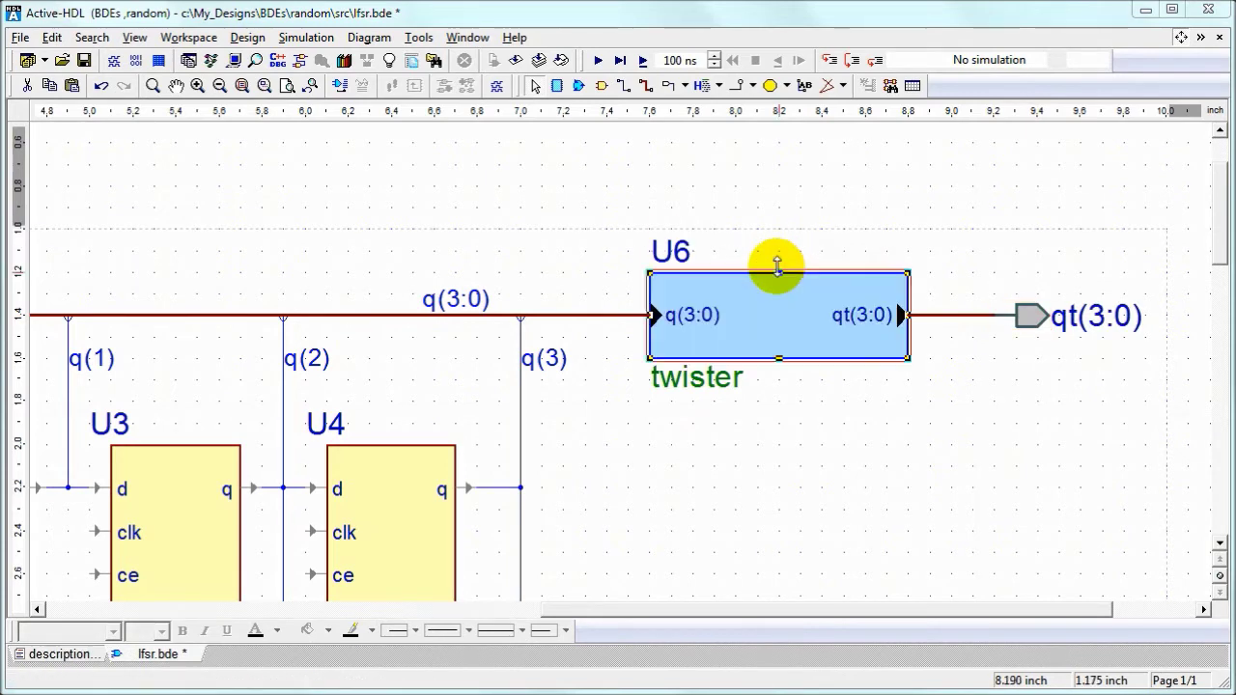
- Create a block diagram implementation for the twister block
{"action": "double_click", "coordinate": [780, 320]}
{"action": "left_click", "coordinate": [434, 326]}
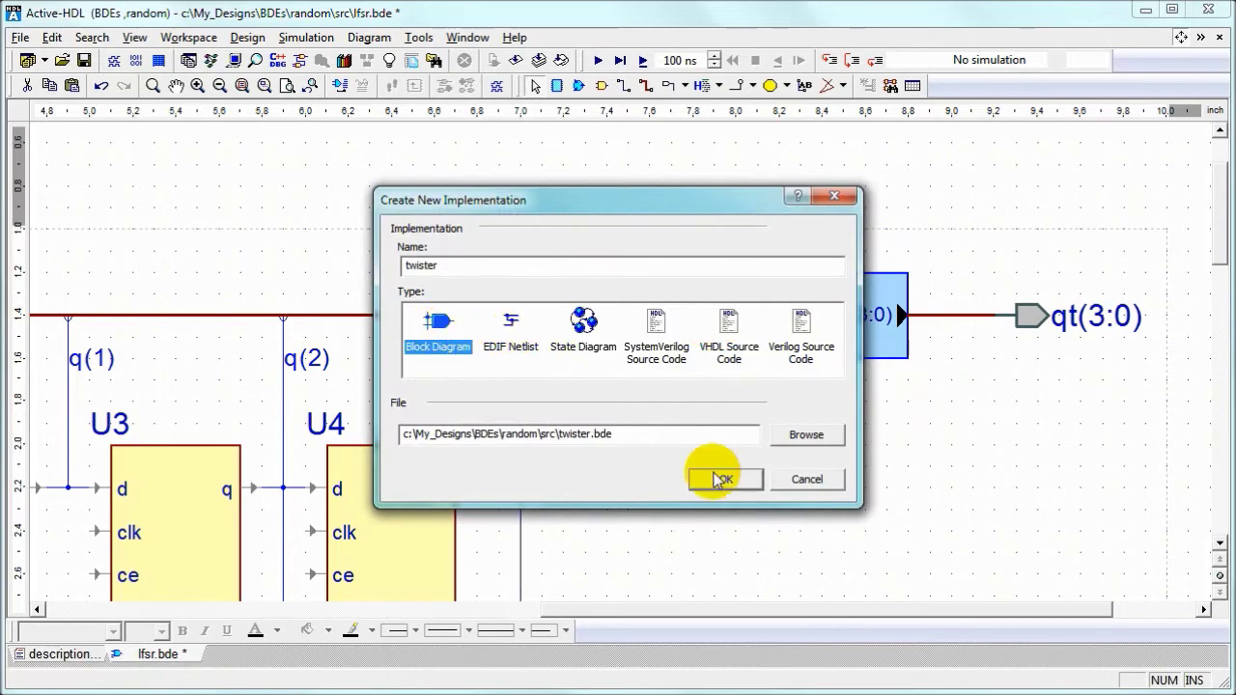
{"action": "left_click", "coordinate": [722, 480]}
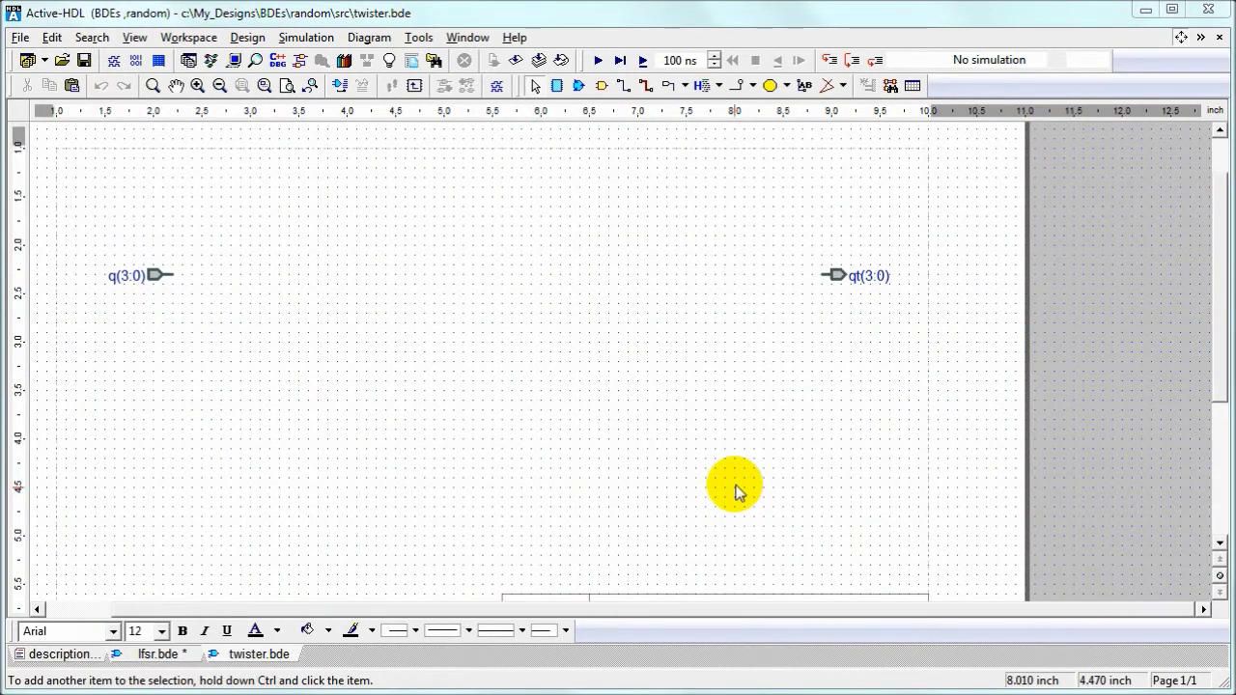
{"action": "left_click", "coordinate": [646, 85]}
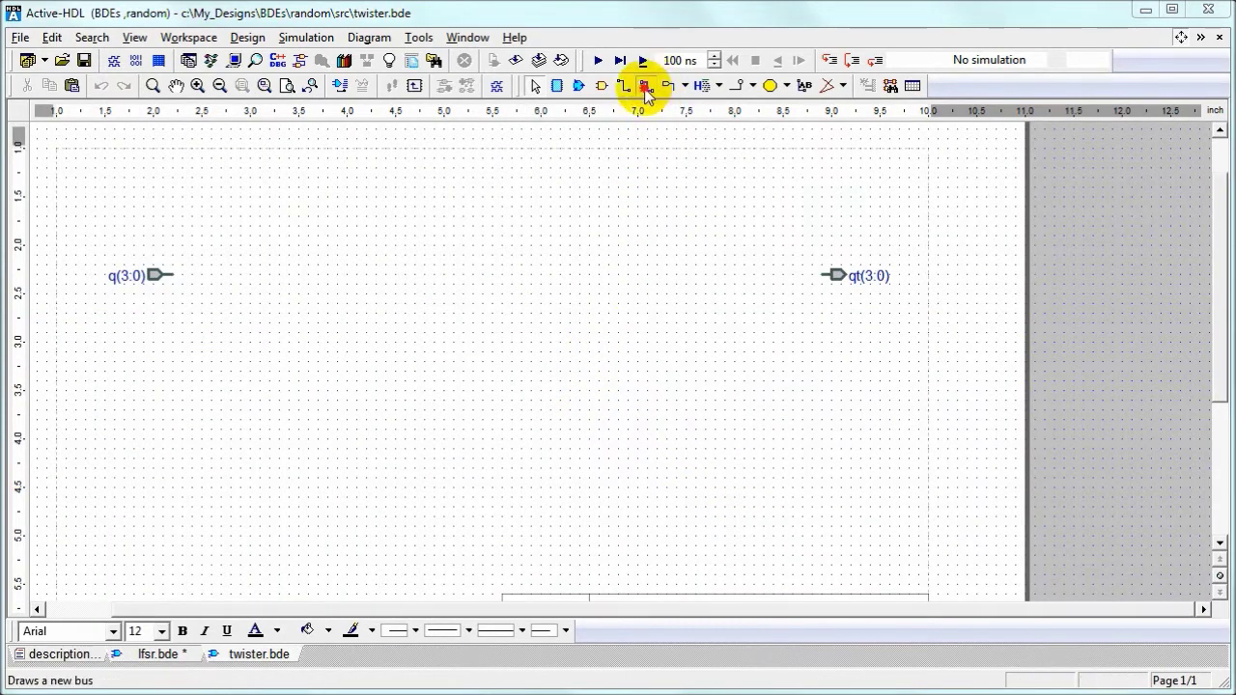
- Draw a bus from q(3:0) to qt(3:0) and set the diagram's target HDL to Verilog
{"action": "left_click", "coordinate": [171, 276]}
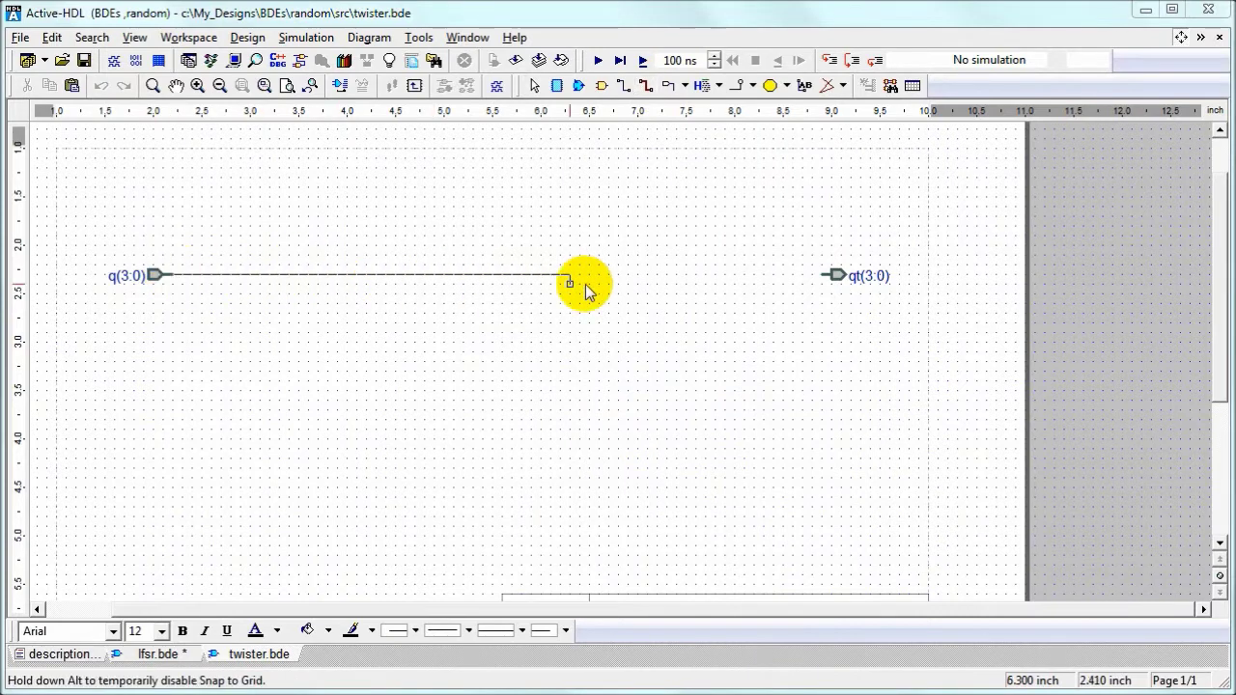
{"action": "left_click", "coordinate": [832, 276]}
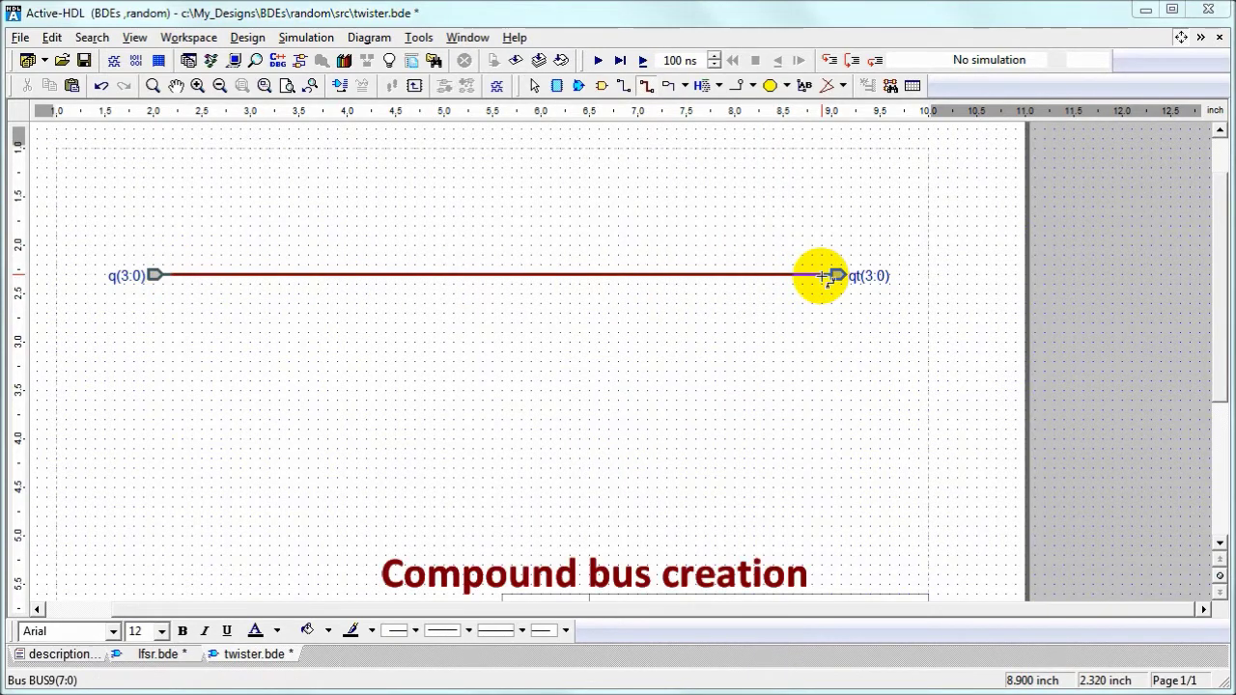
{"action": "left_click", "coordinate": [369, 37]}
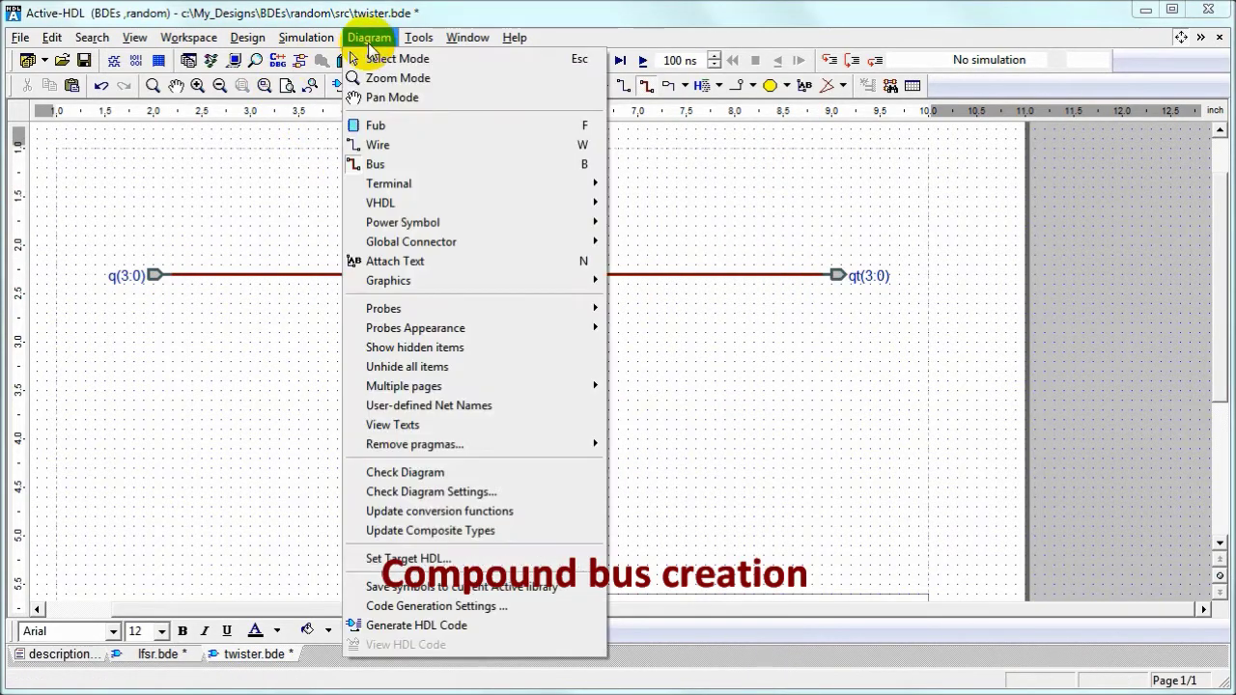
{"action": "left_click", "coordinate": [452, 559]}
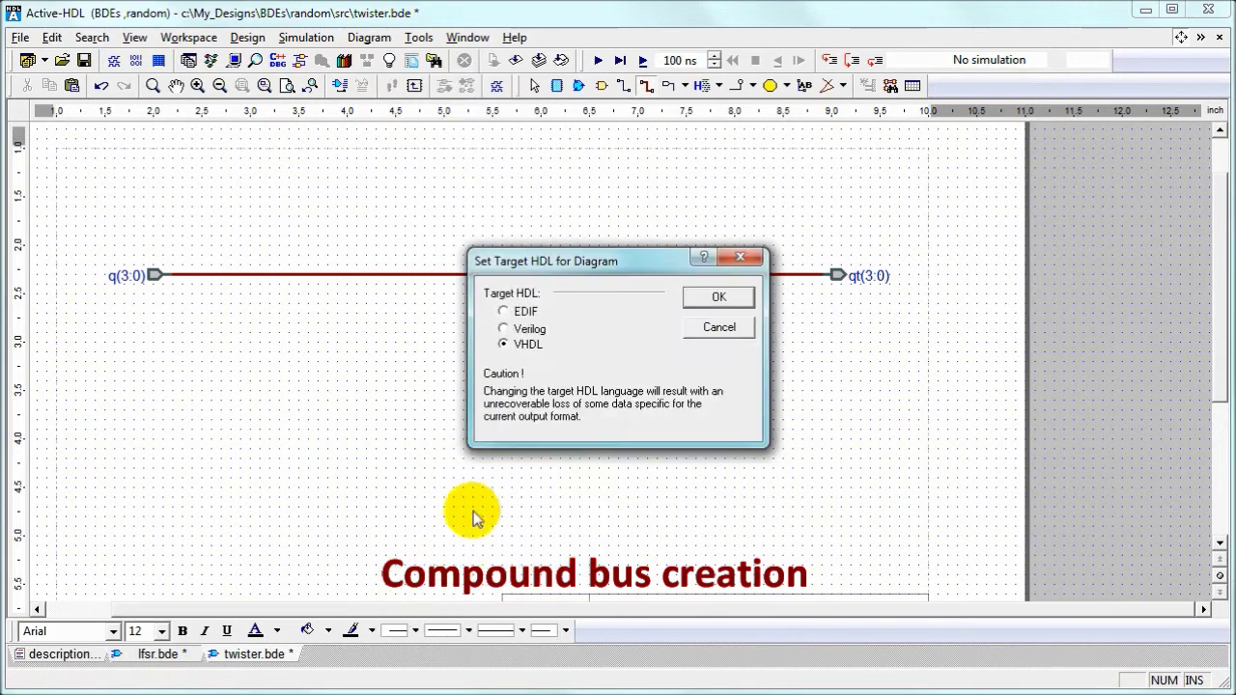
{"action": "left_click", "coordinate": [720, 298]}
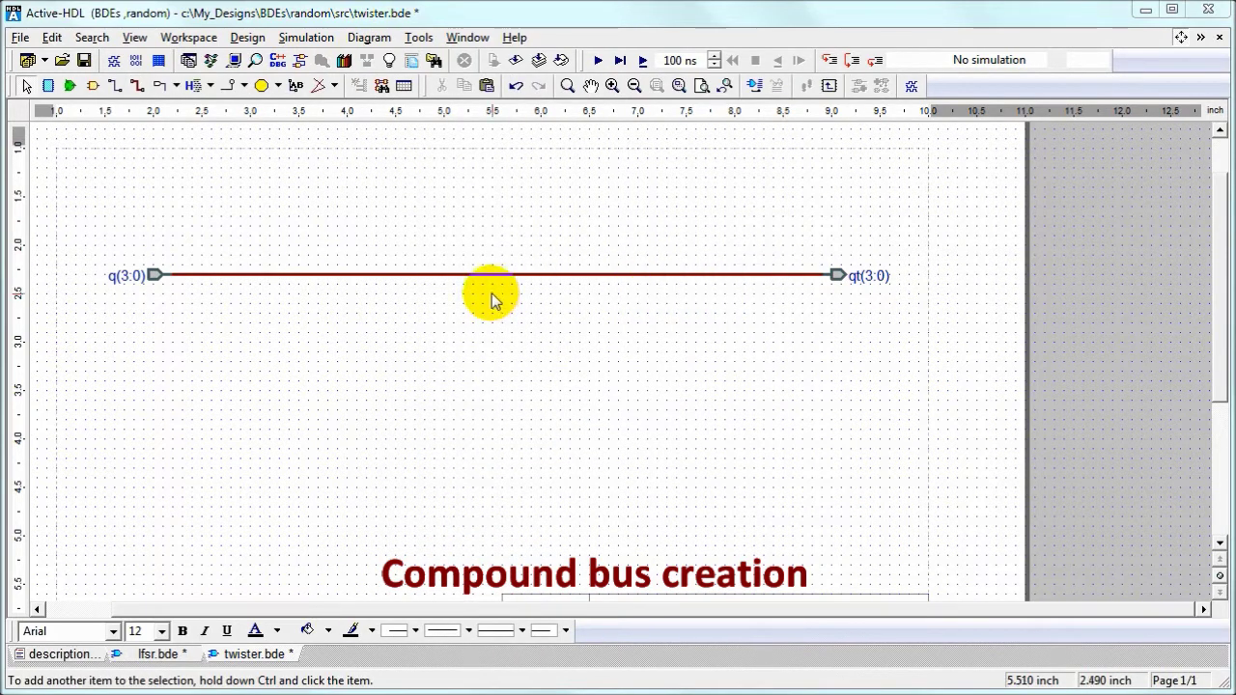
- Name the bus q(2),q(0),q(3),q(1) to reorder the bits
{"action": "double_click", "coordinate": [459, 276]}
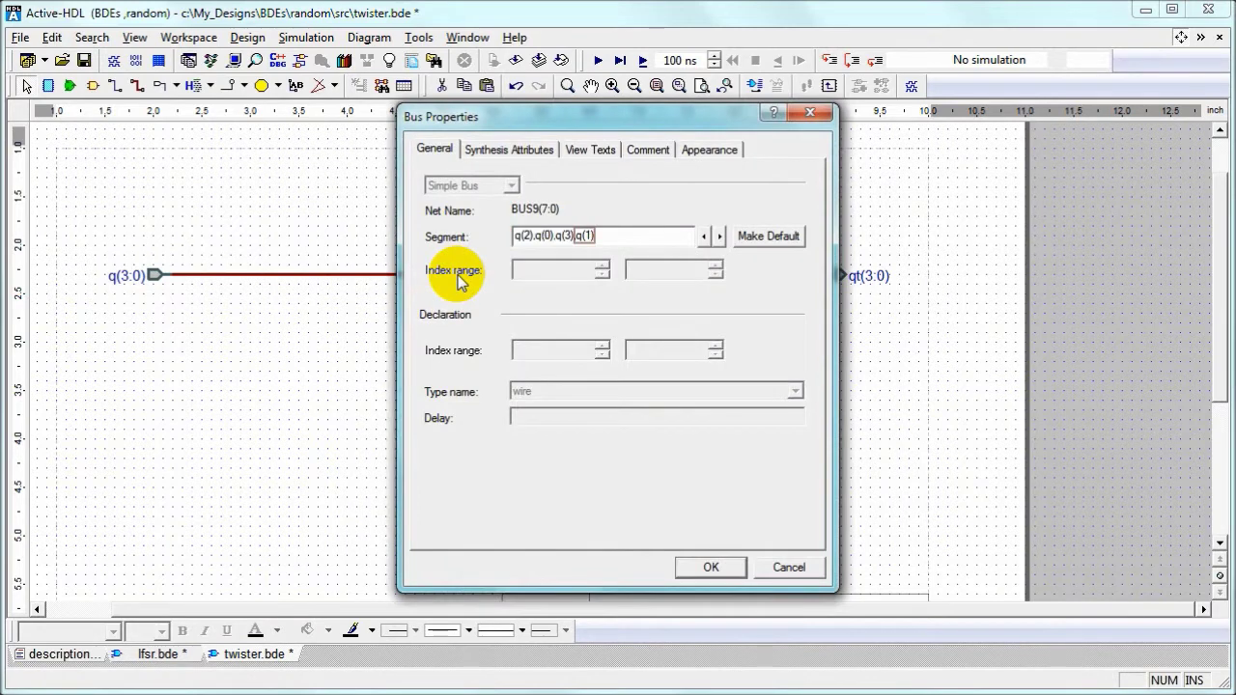
{"action": "left_click", "coordinate": [710, 567]}
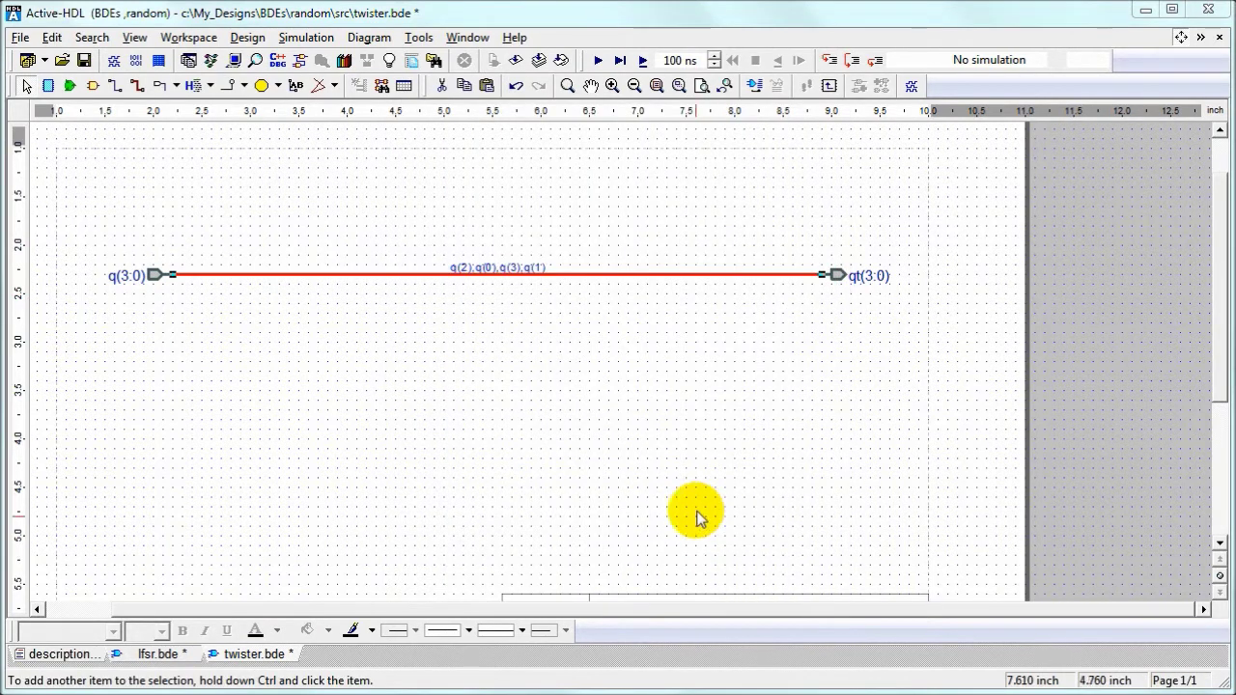
{"action": "left_click", "coordinate": [612, 86]}
{"action": "left_click_drag", "start_coordinate": [739, 609], "coordinate": [537, 617]}
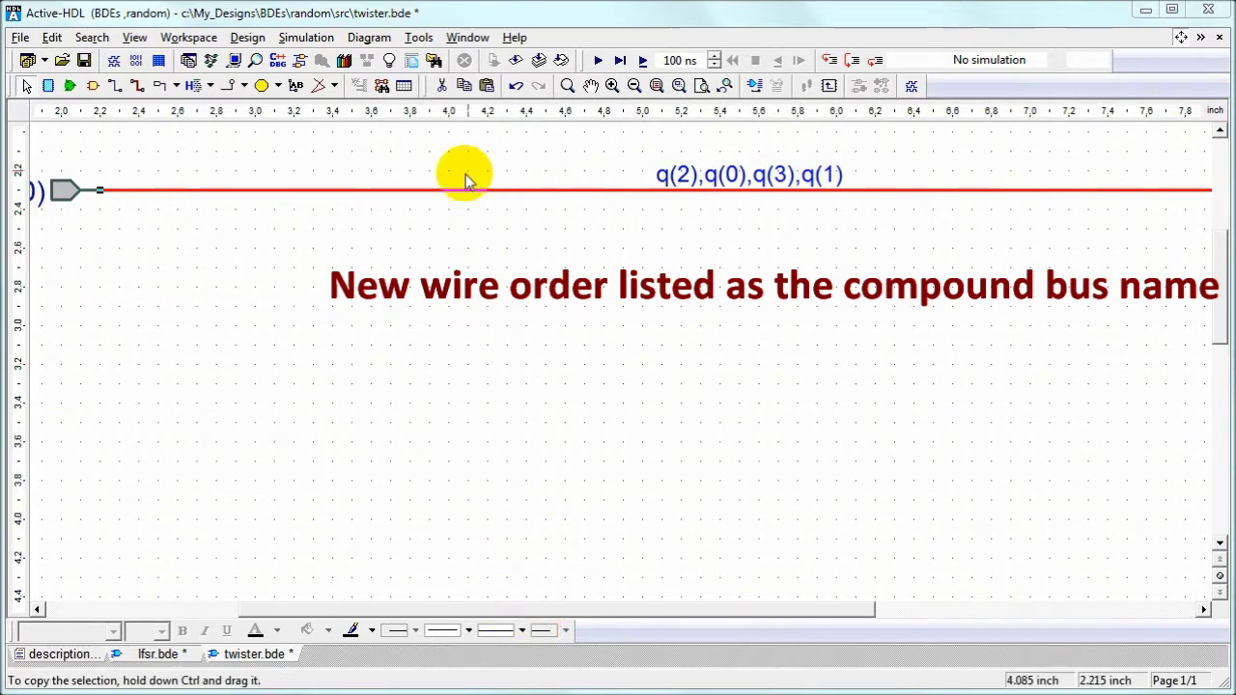
- Generate twister.v from the twister diagram, restore the Design Browser and Console, and close twister.bde
{"action": "left_click", "coordinate": [369, 37]}
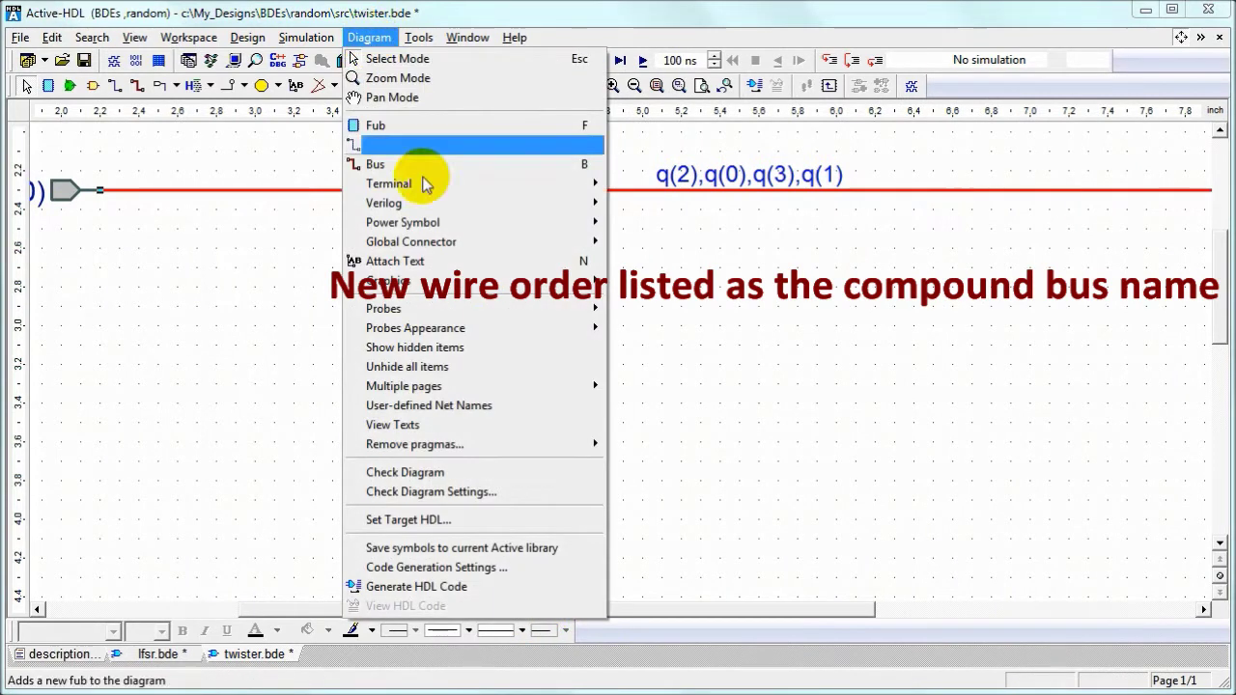
{"action": "left_click", "coordinate": [492, 586]}
{"action": "left_click", "coordinate": [1183, 38]}
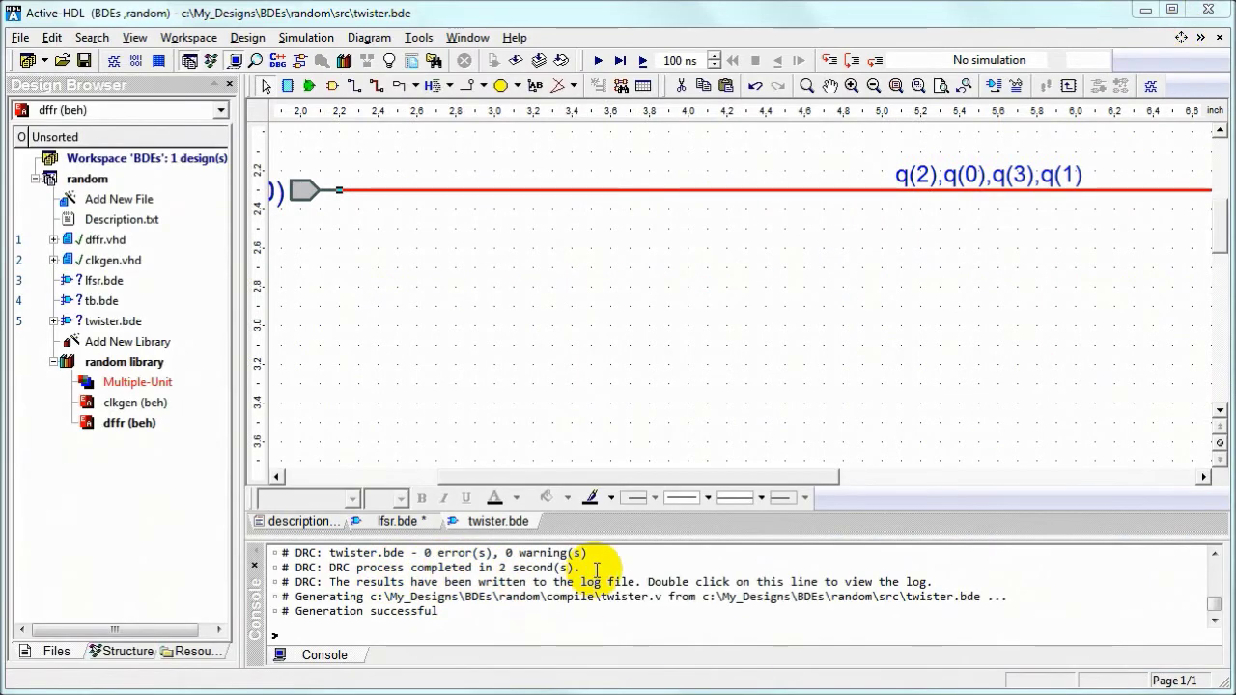
{"action": "left_click", "coordinate": [1224, 38]}
- Move twister.bde above lfsr.bde in the Design Browser compile order
{"action": "left_click", "coordinate": [111, 320]}
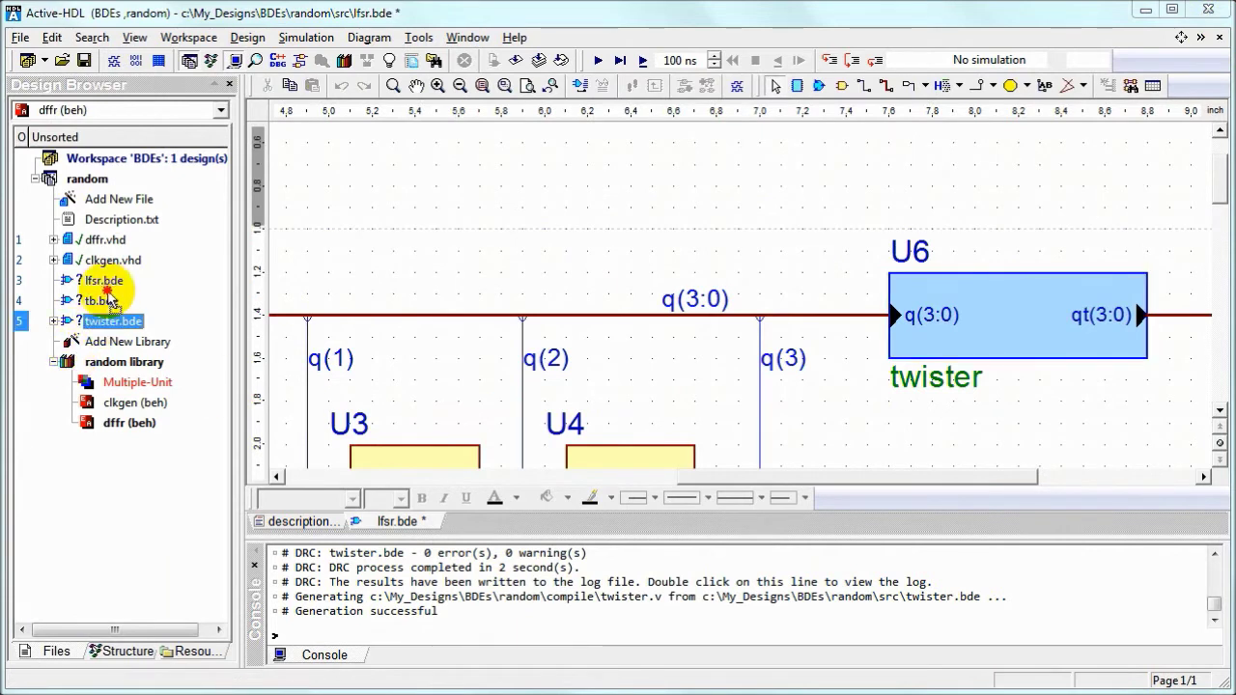
{"action": "left_click_drag", "start_coordinate": [109, 282], "coordinate": [106, 275]}
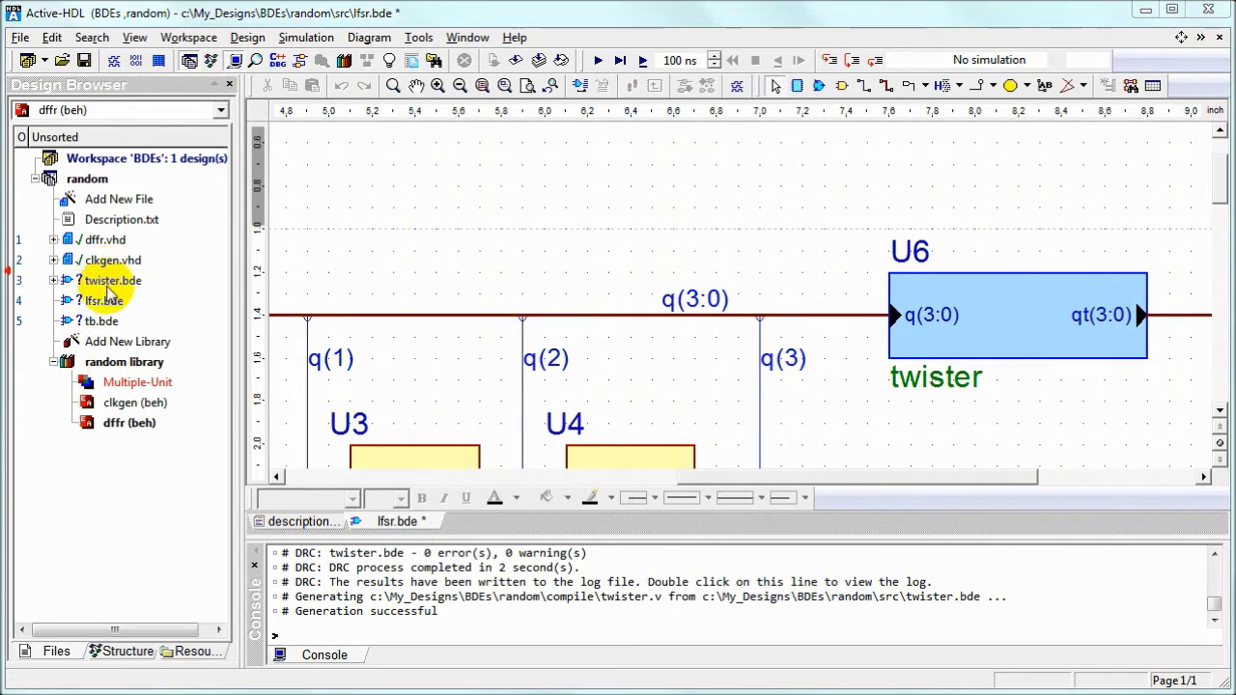
{"action": "left_click", "coordinate": [54, 281]}
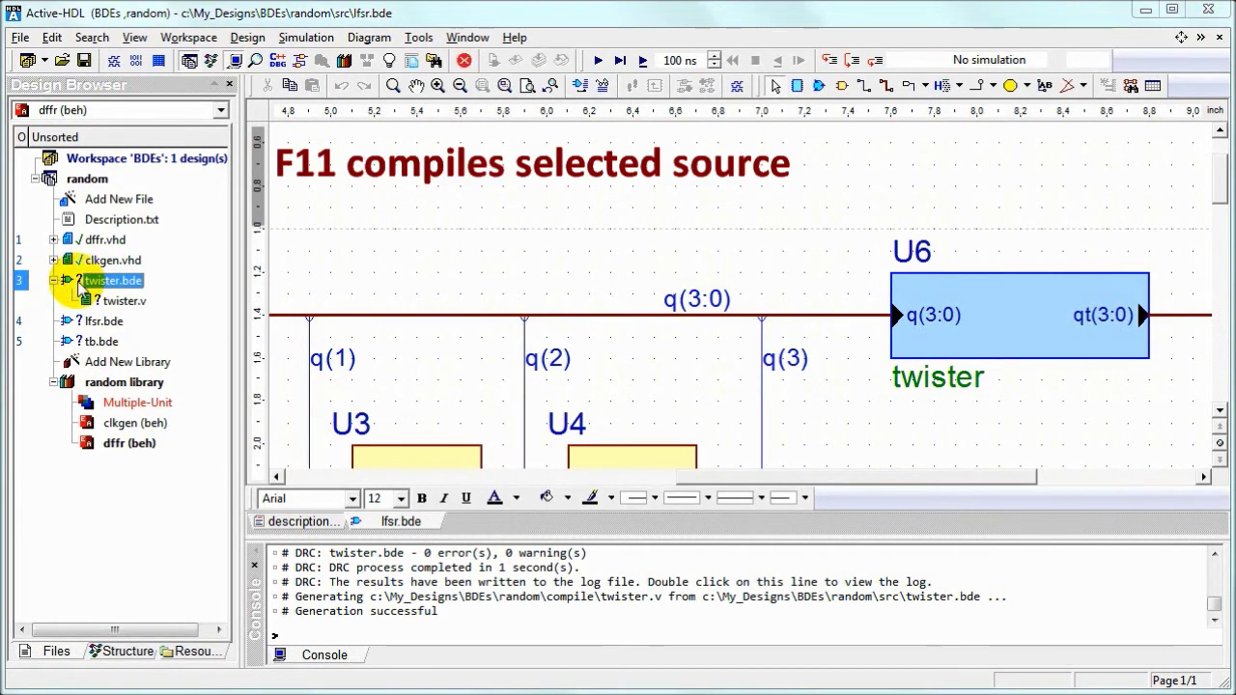
- Compile twister.v and lfsr.bde with F11, then open the empty tb.bde testbench diagram
{"action": "left_click", "coordinate": [73, 302]}
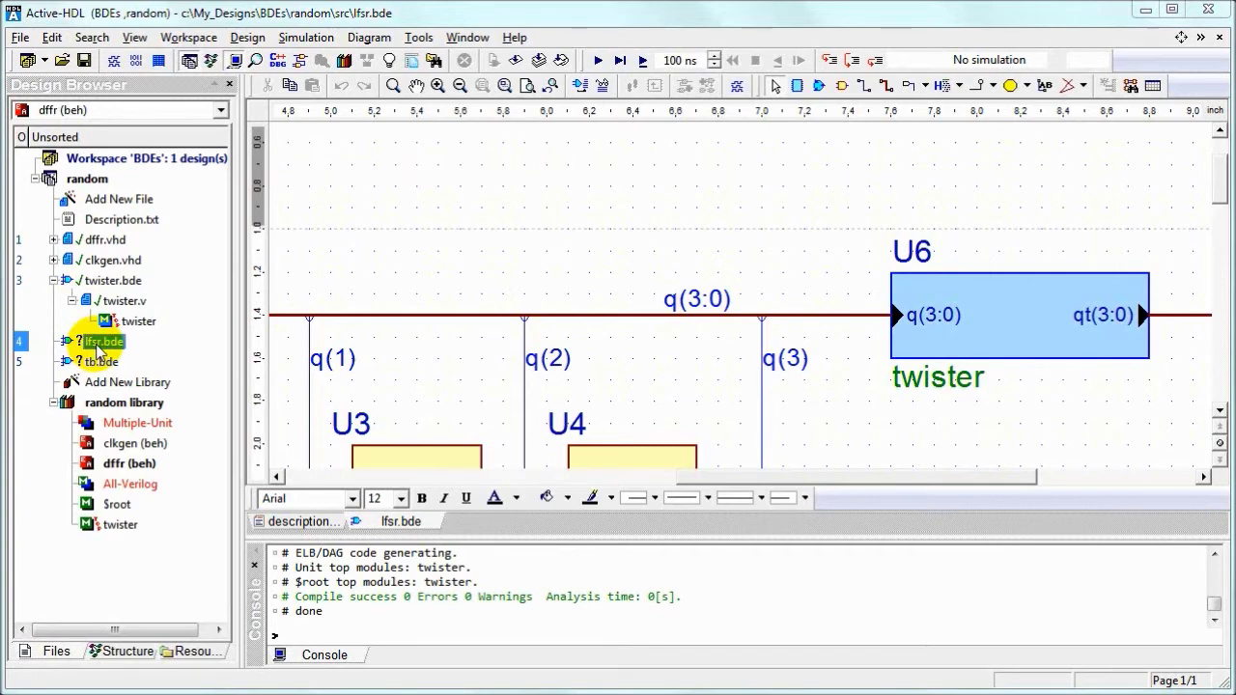
{"action": "key", "text": "F11"}
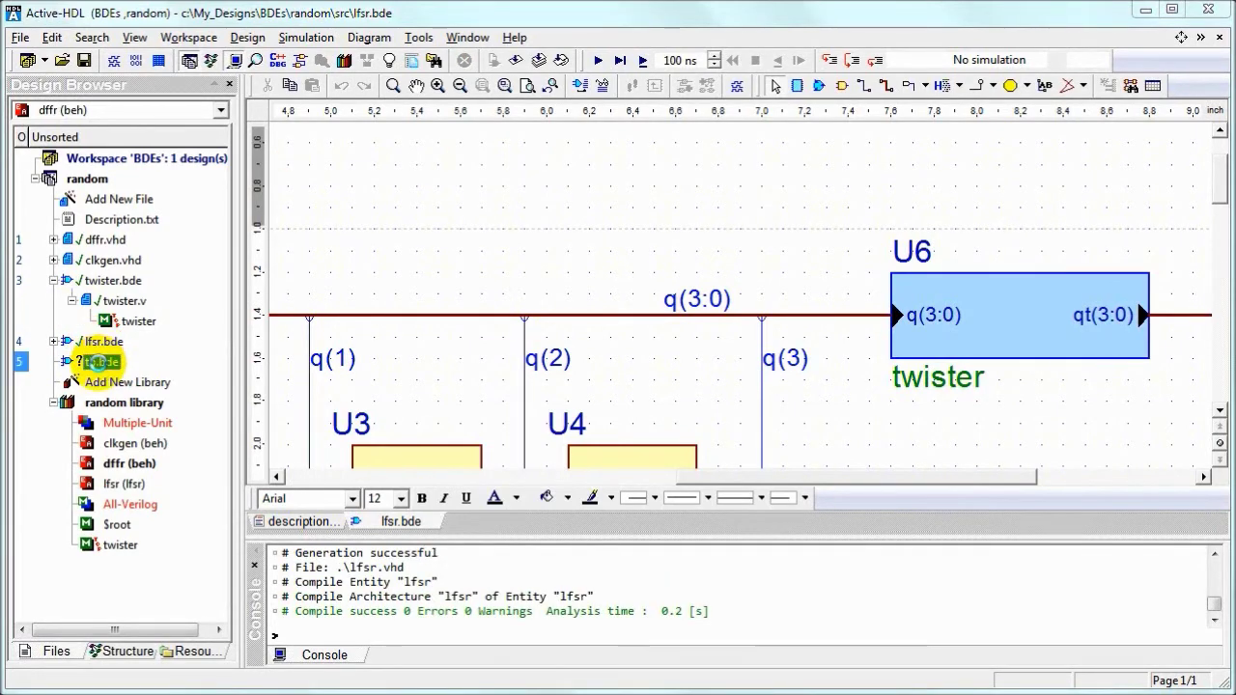
{"action": "double_click", "coordinate": [97, 361]}
- Place a clkgen instance and an lfsr instance to its right on the tb diagram
{"action": "left_click", "coordinate": [1180, 36]}
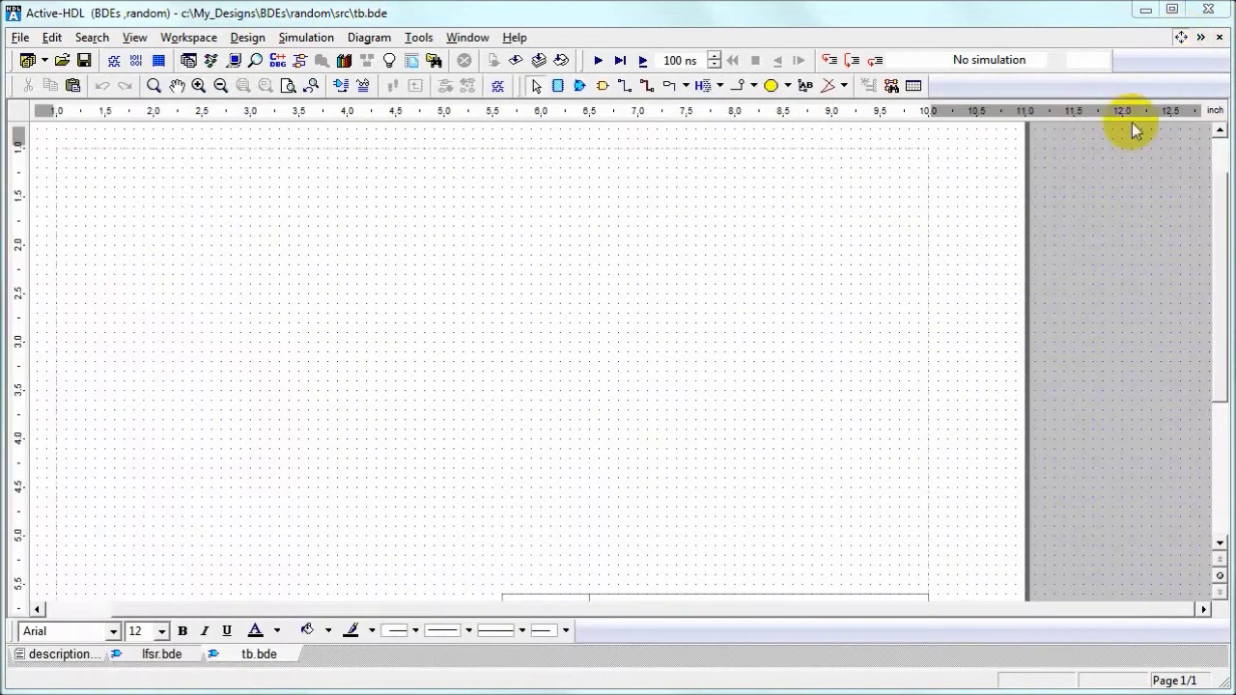
{"action": "left_click", "coordinate": [602, 85]}
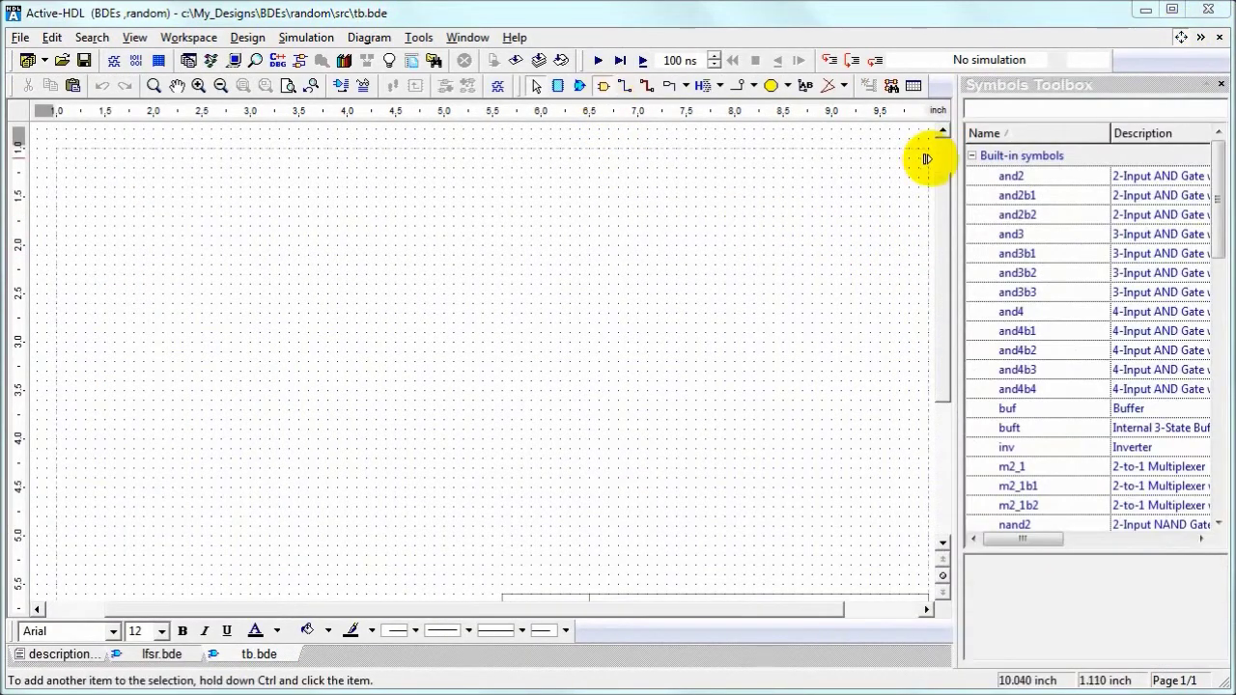
{"action": "left_click", "coordinate": [973, 155]}
{"action": "left_click", "coordinate": [984, 217]}
{"action": "left_click", "coordinate": [1042, 238]}
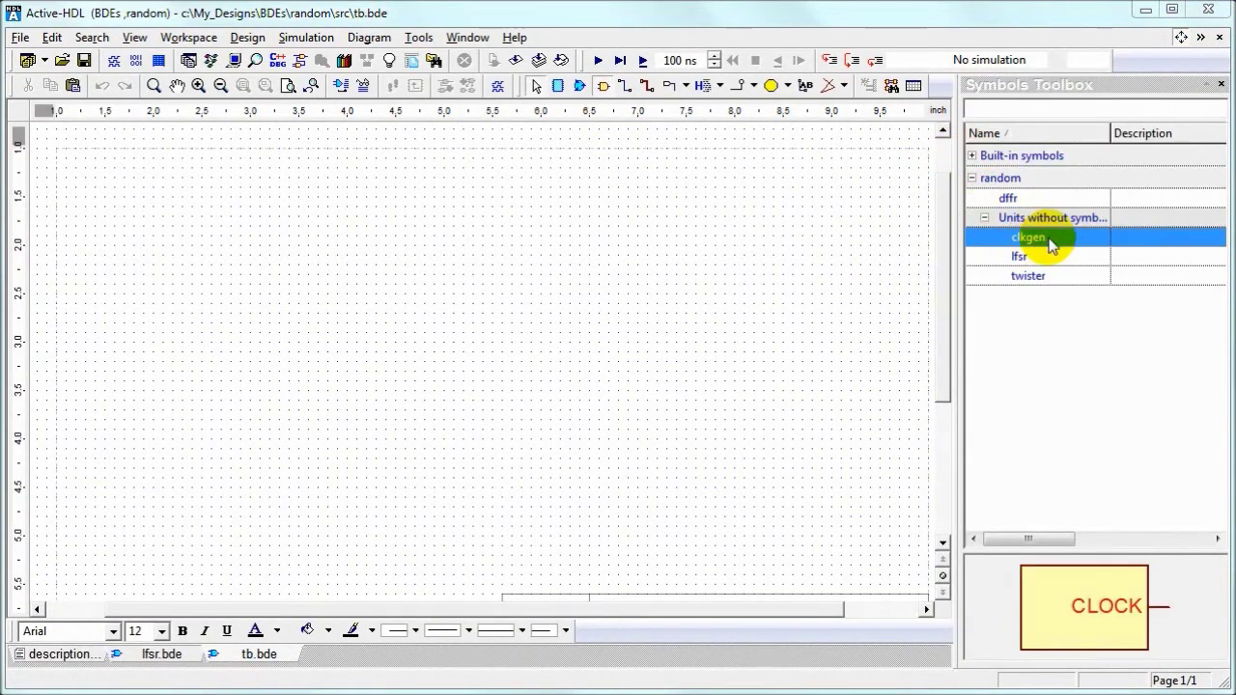
{"action": "left_click_drag", "start_coordinate": [1051, 246], "coordinate": [82, 197]}
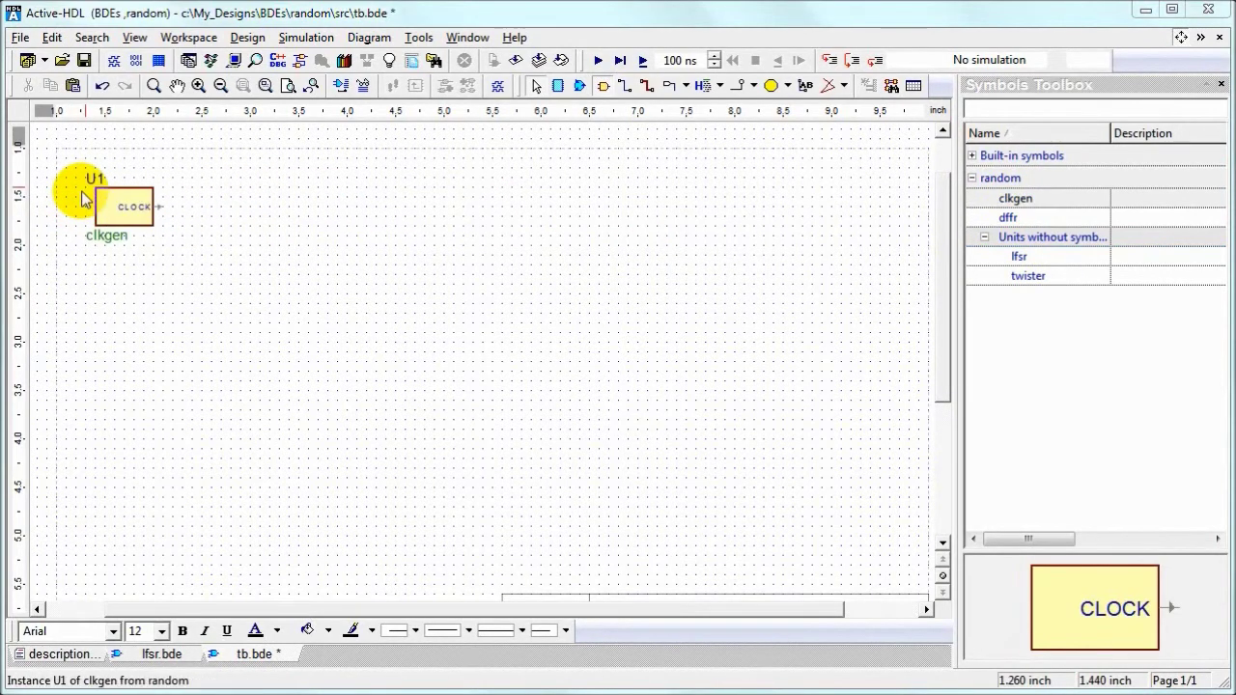
{"action": "left_click_drag", "start_coordinate": [1049, 257], "coordinate": [330, 179]}
- Add port stubs to lfsr instance U2 and wire its clk input to the CLOCK output
{"action": "right_click", "coordinate": [354, 222]}
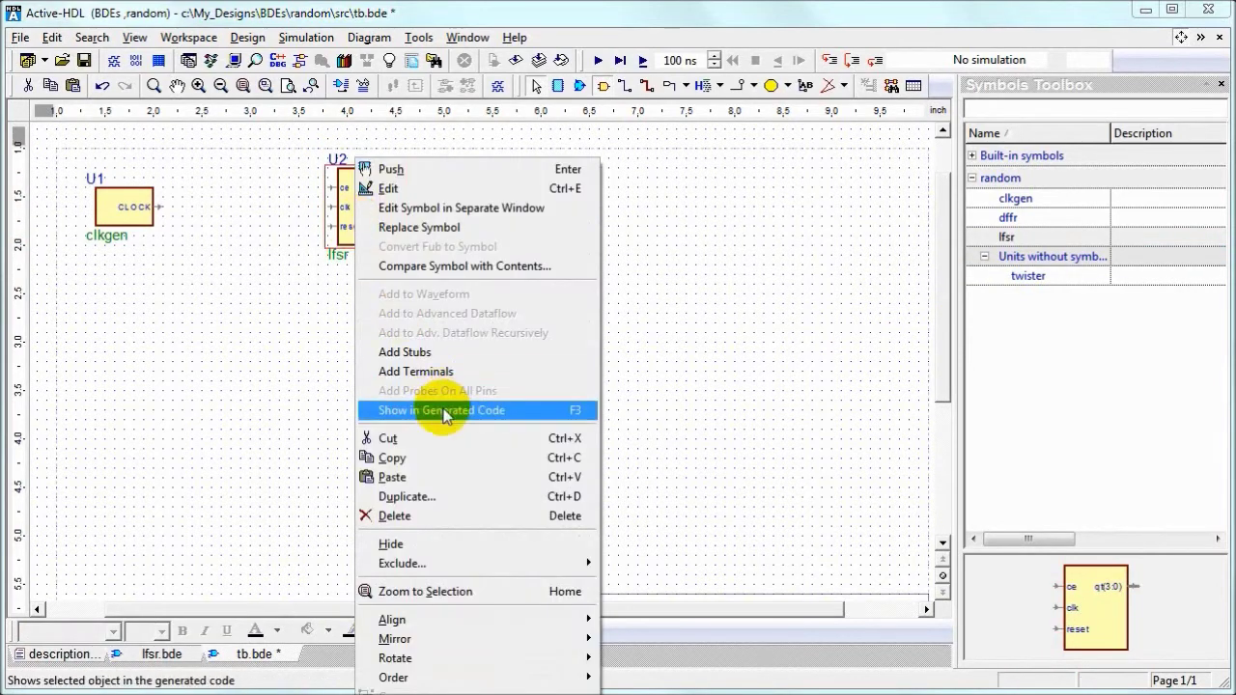
{"action": "left_click", "coordinate": [521, 352]}
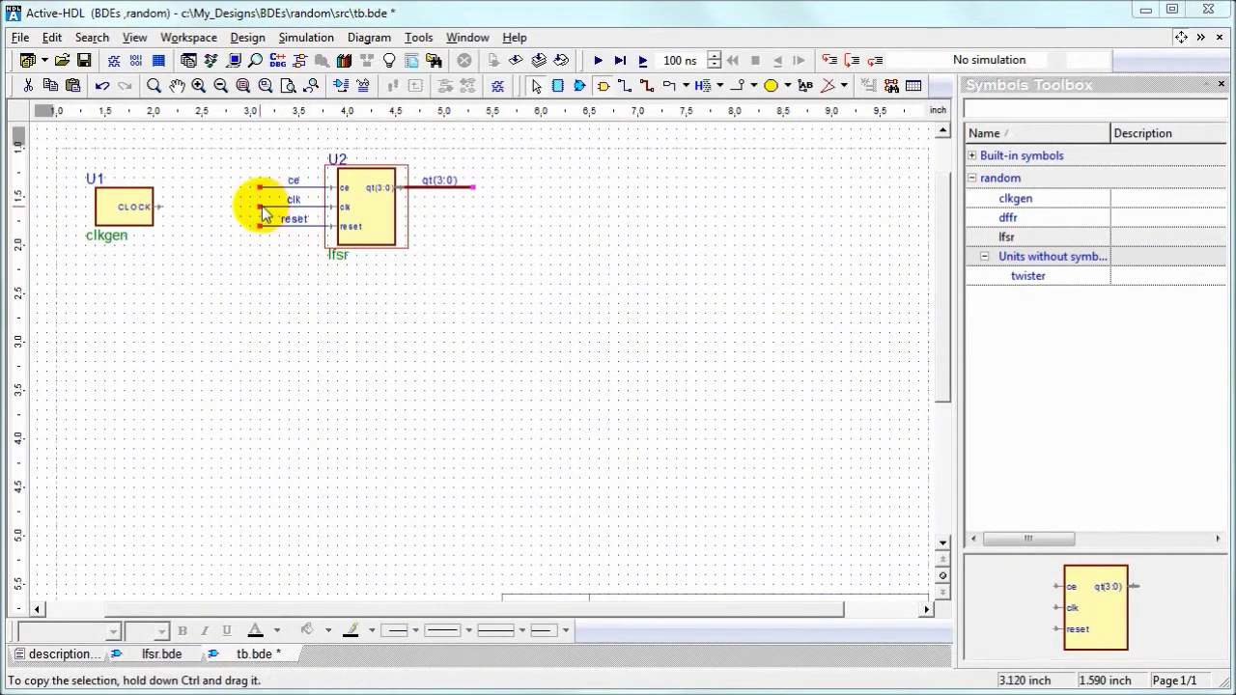
{"action": "left_click_drag", "start_coordinate": [260, 207], "coordinate": [161, 207]}
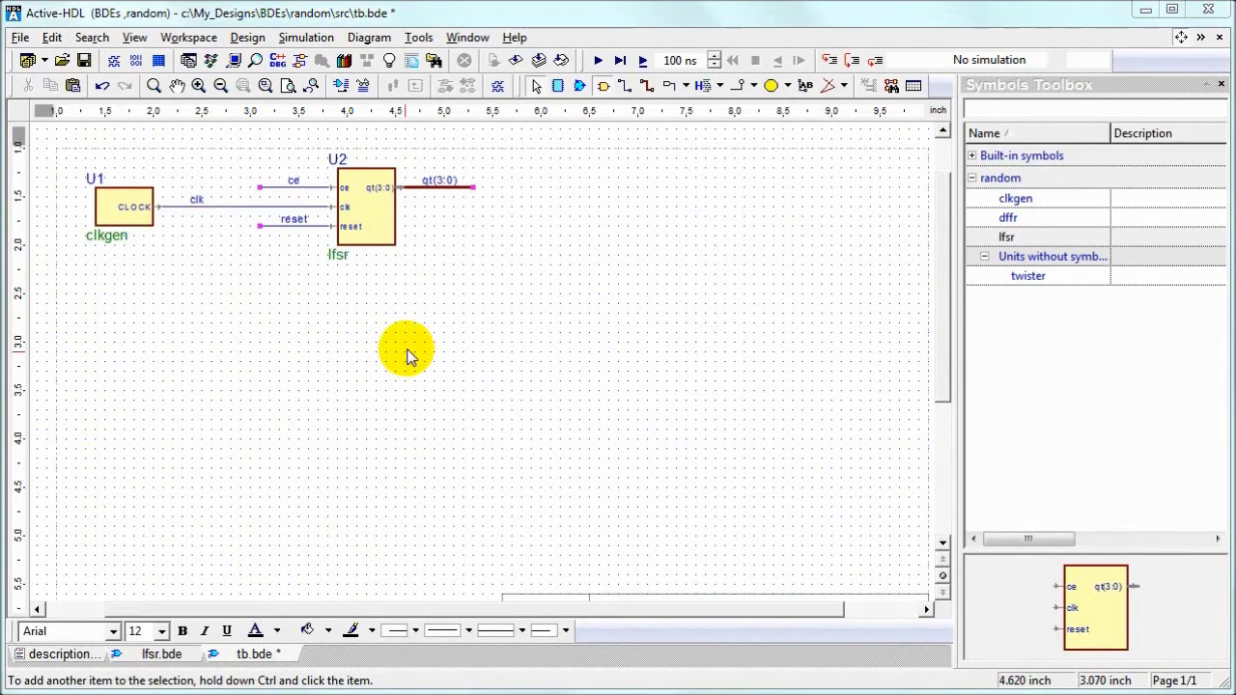
{"action": "left_click", "coordinate": [1220, 84]}
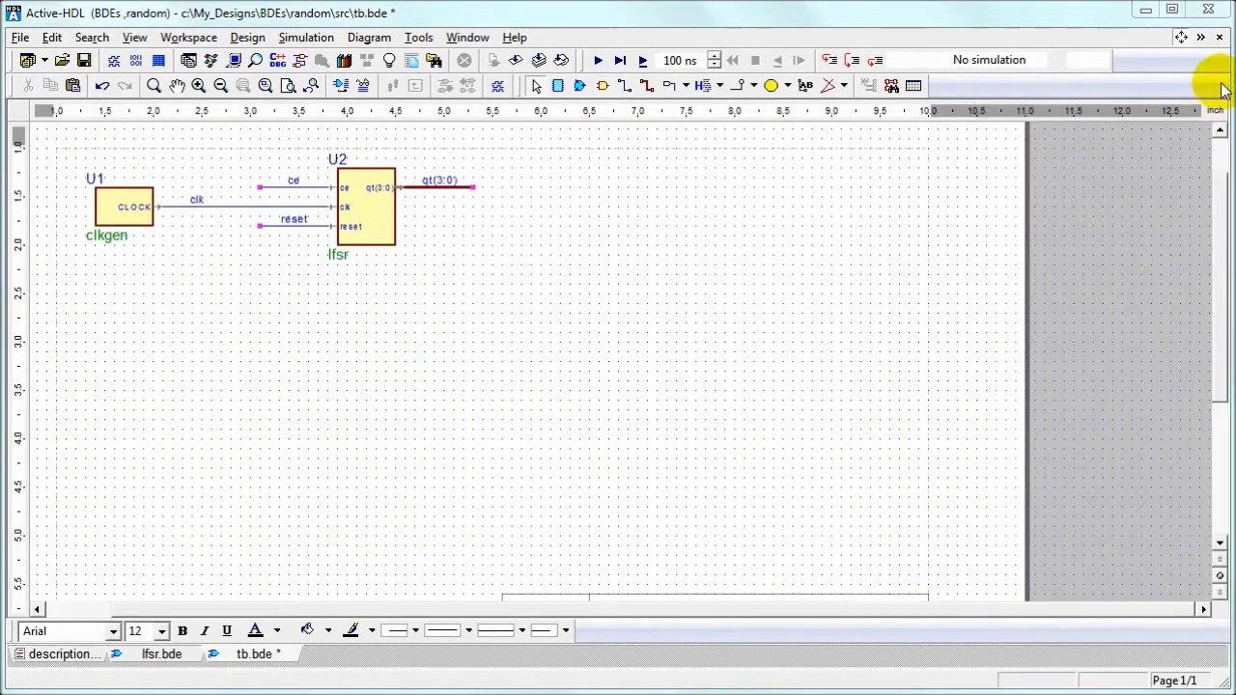
- Draw a Process_1 block right of the lfsr and paste the reset and ce stimulus into it
{"action": "left_click", "coordinate": [579, 85]}
{"action": "left_click_drag", "start_coordinate": [580, 186], "coordinate": [791, 429]}
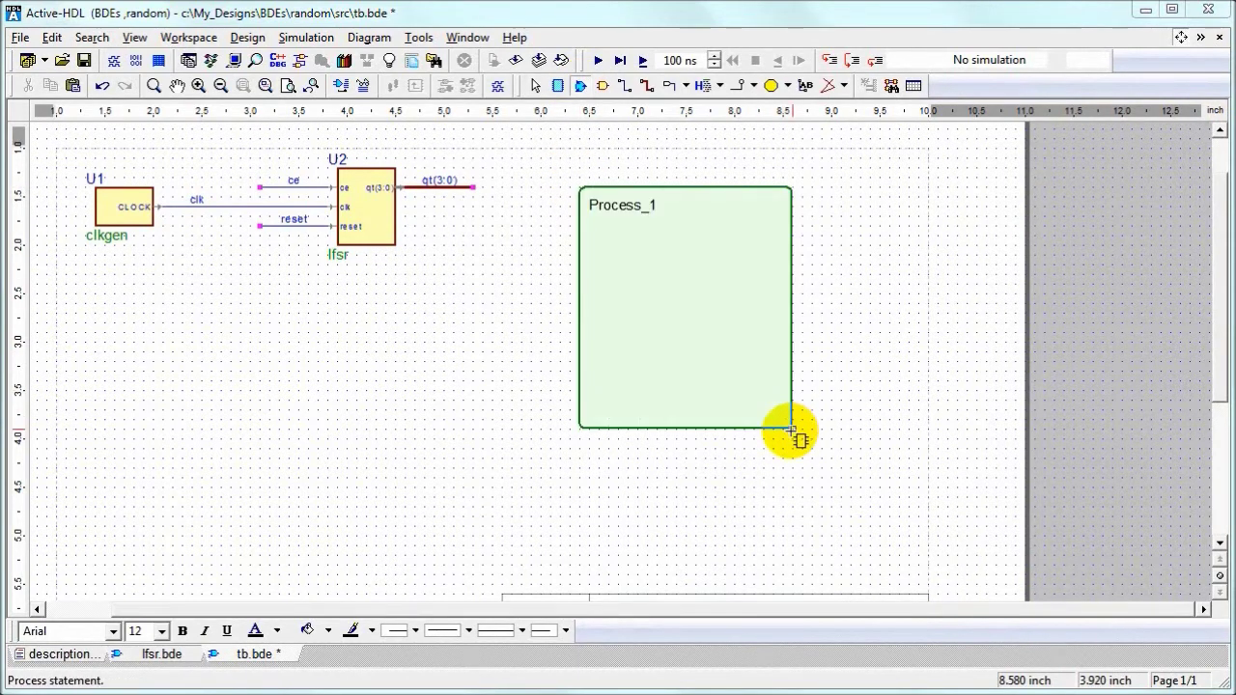
{"action": "double_click", "coordinate": [676, 313]}
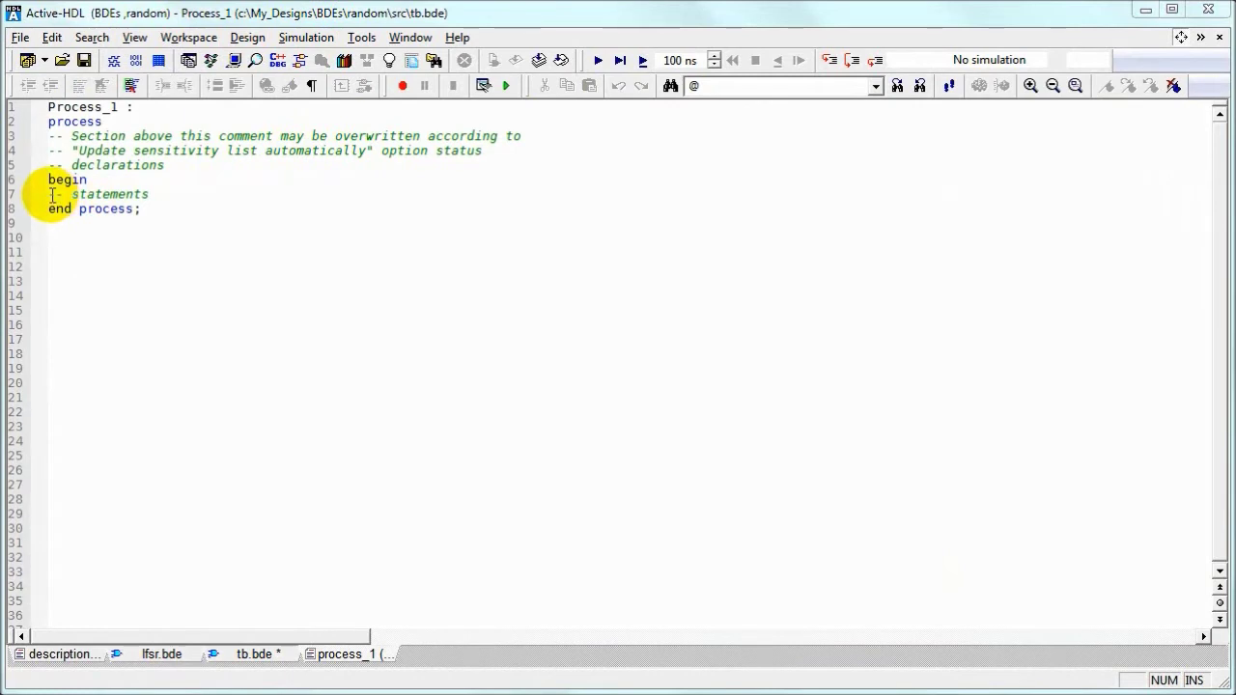
{"action": "left_click_drag", "start_coordinate": [49, 196], "coordinate": [145, 192]}
{"action": "key", "text": "ctrl+v"}
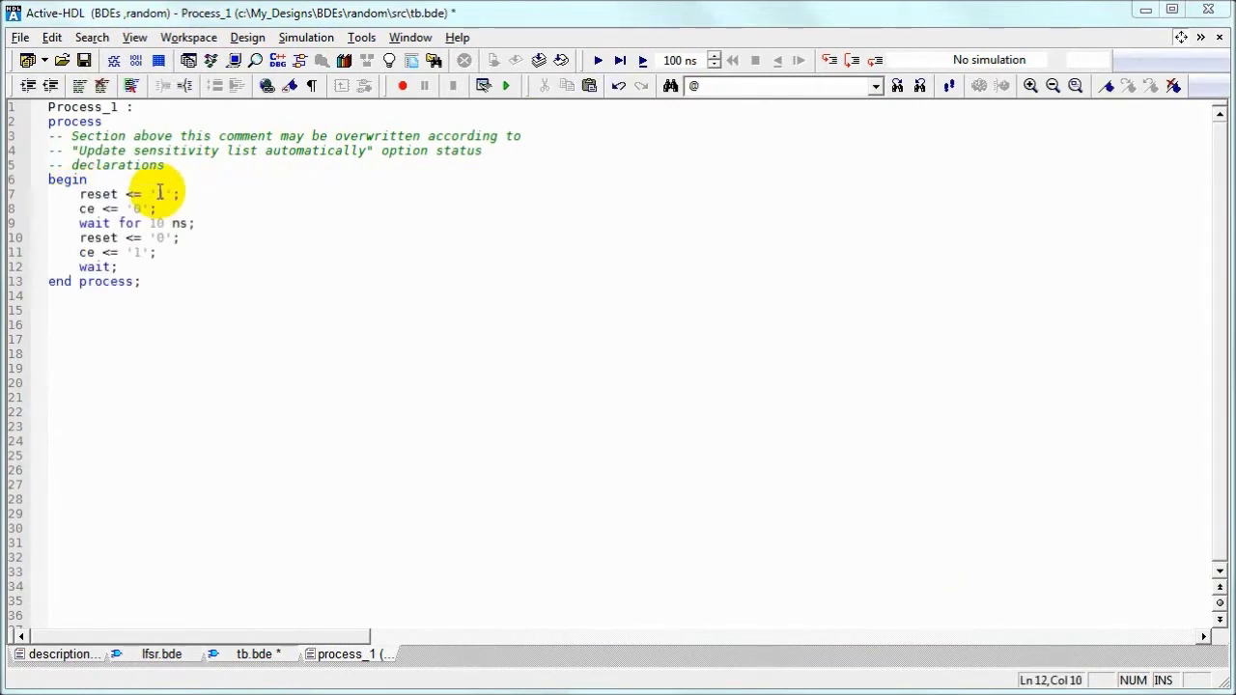
{"action": "left_click", "coordinate": [1220, 39]}
- Make the Process_1 block's name visible via its properties and restore the docked panels
{"action": "right_click", "coordinate": [682, 277]}
{"action": "left_click", "coordinate": [782, 593]}
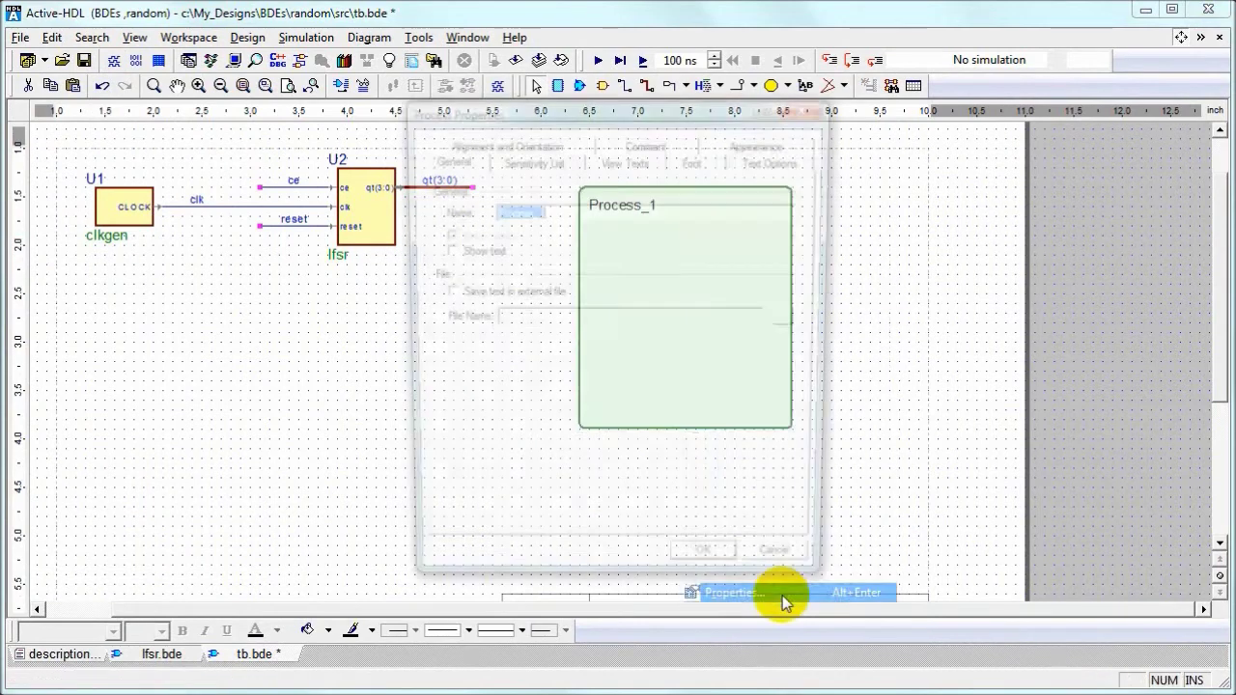
{"action": "left_click", "coordinate": [445, 237]}
{"action": "left_click", "coordinate": [706, 574]}
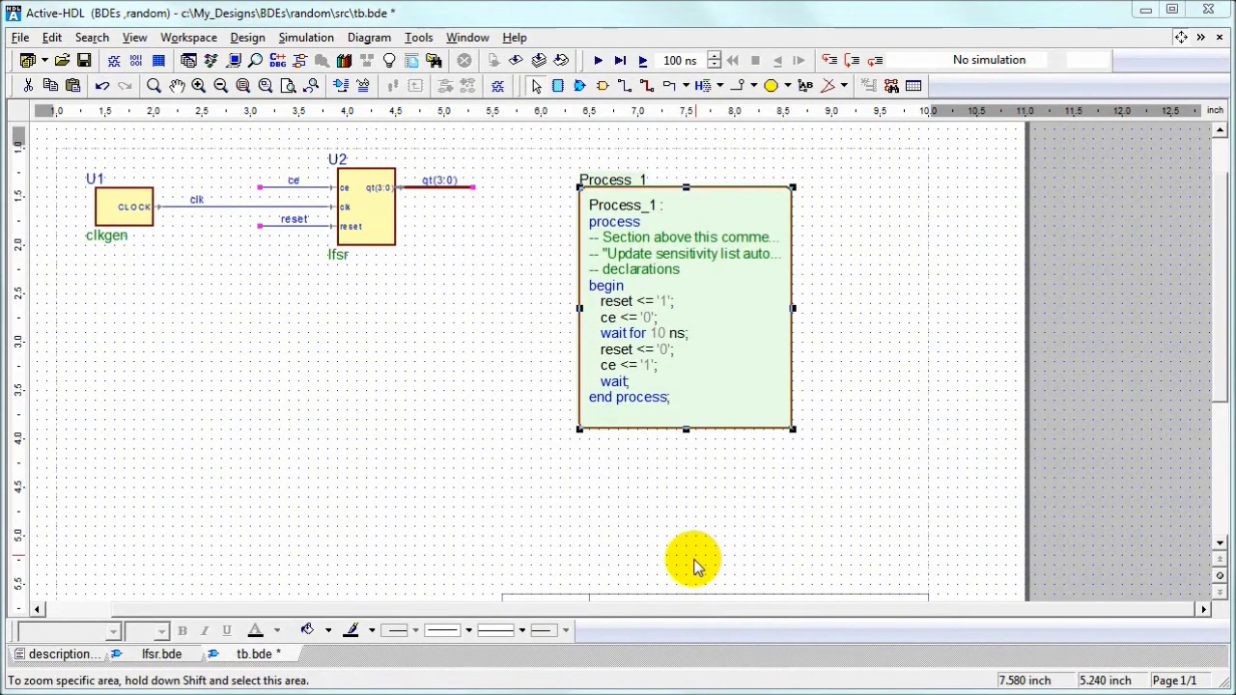
{"action": "left_click", "coordinate": [1181, 38]}
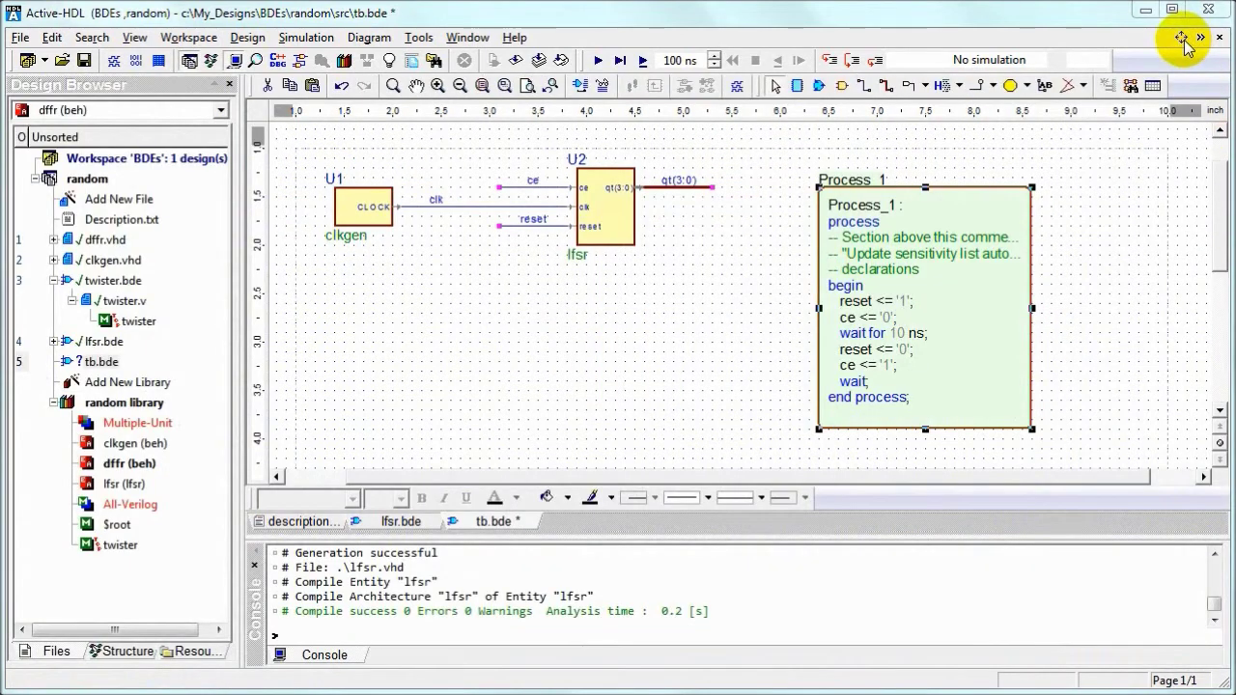
- Generate tb.vhd from the testbench diagram
{"action": "left_click", "coordinate": [579, 85]}
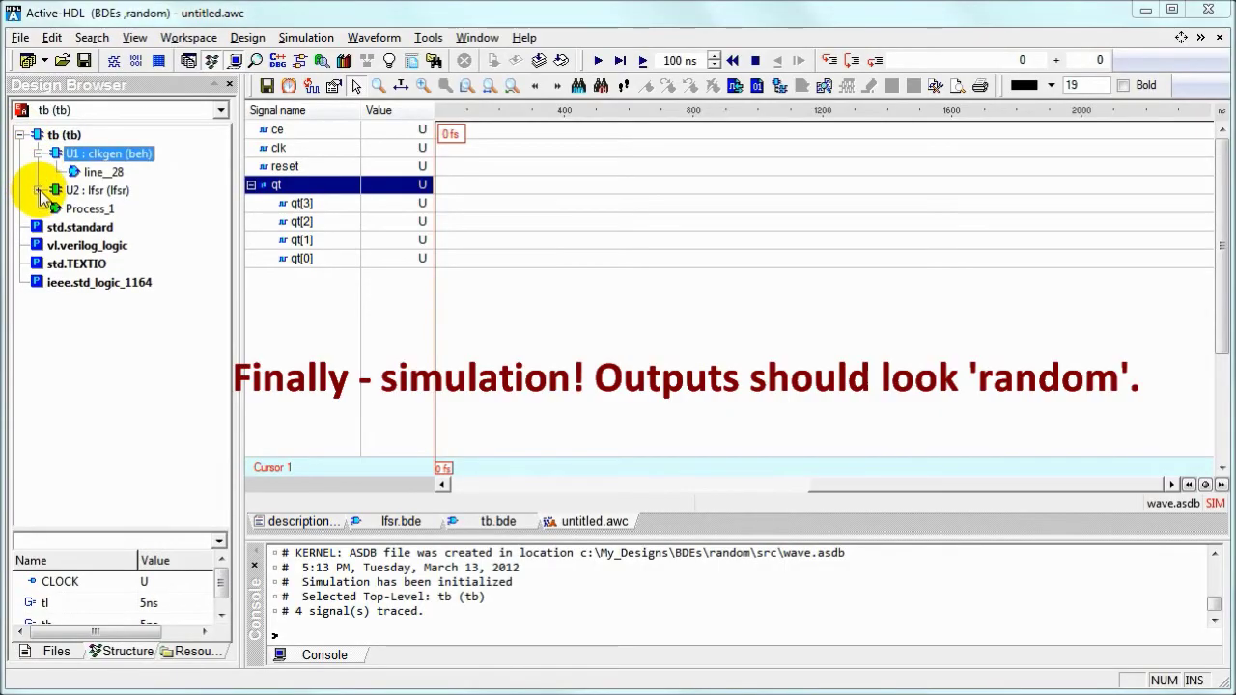
- Expand U2, run the simulation twice for 100 ns to reach 200 ns, and zoom to fit
{"action": "left_click", "coordinate": [39, 191]}
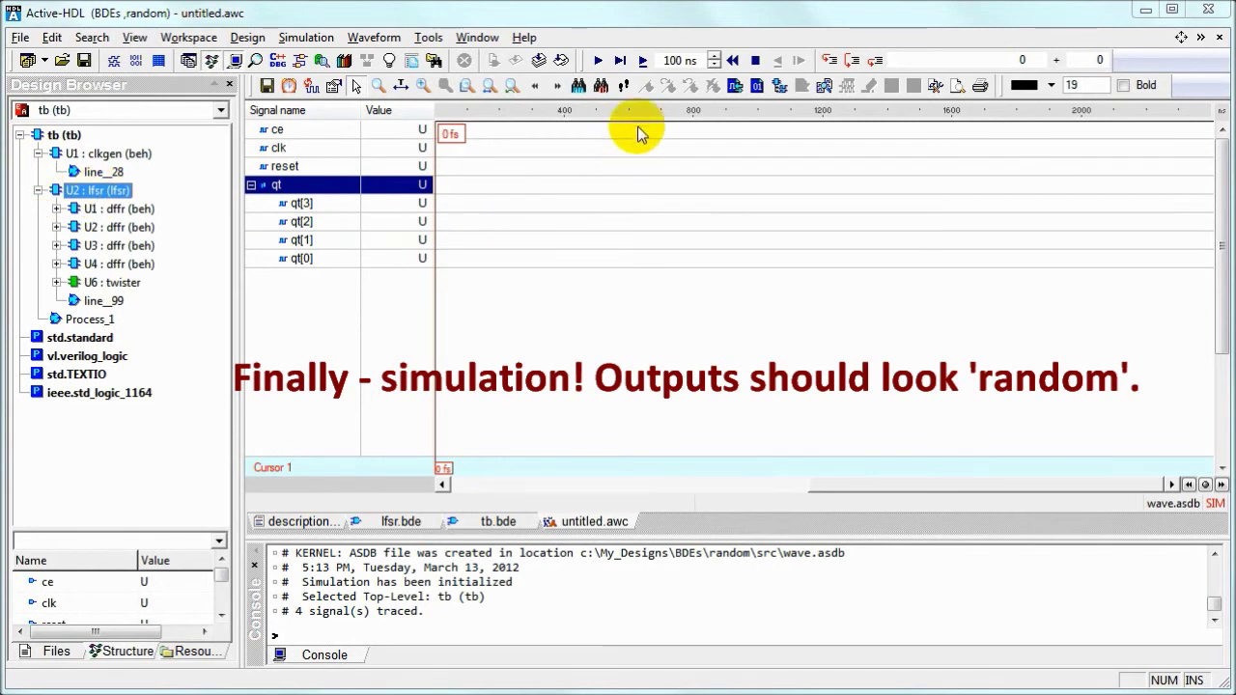
{"action": "left_click", "coordinate": [643, 61]}
{"action": "left_click", "coordinate": [643, 61]}
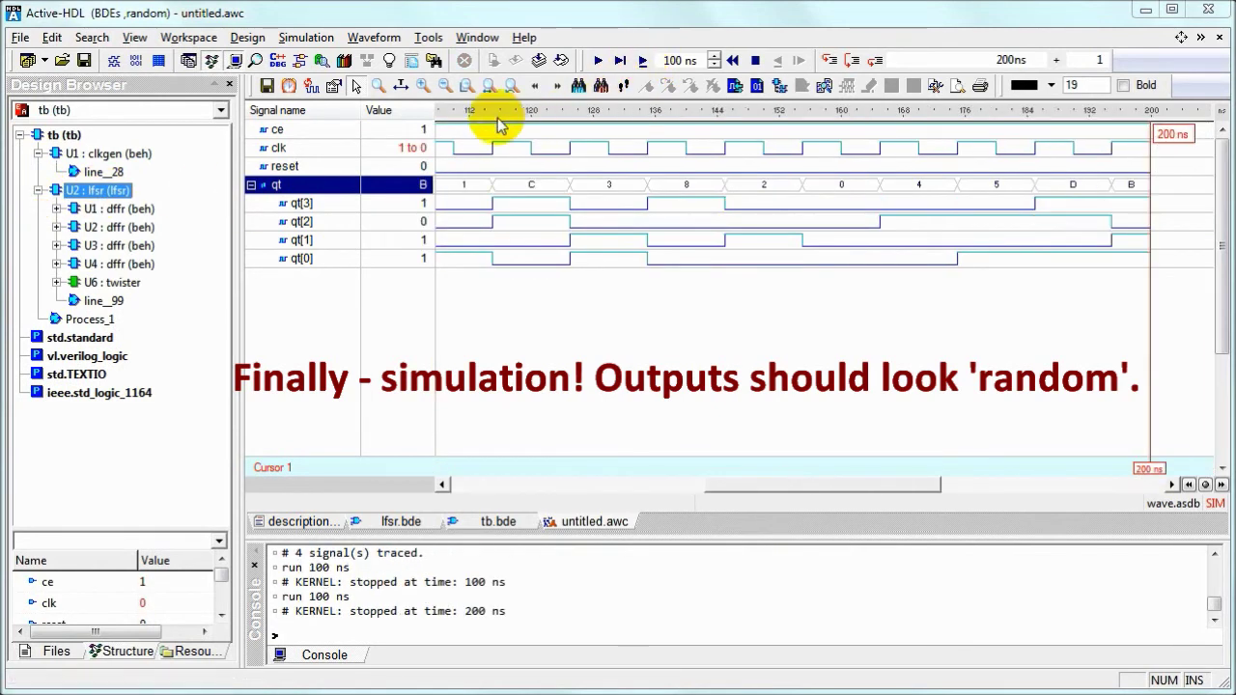
{"action": "left_click", "coordinate": [466, 86]}
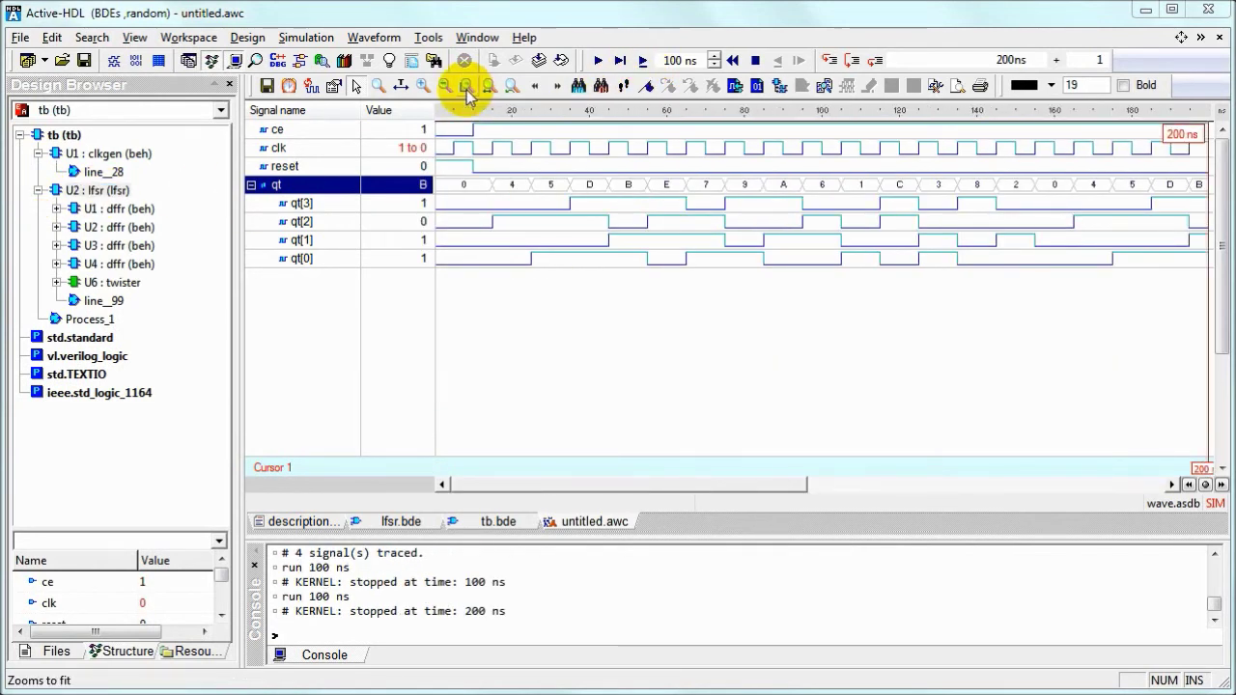